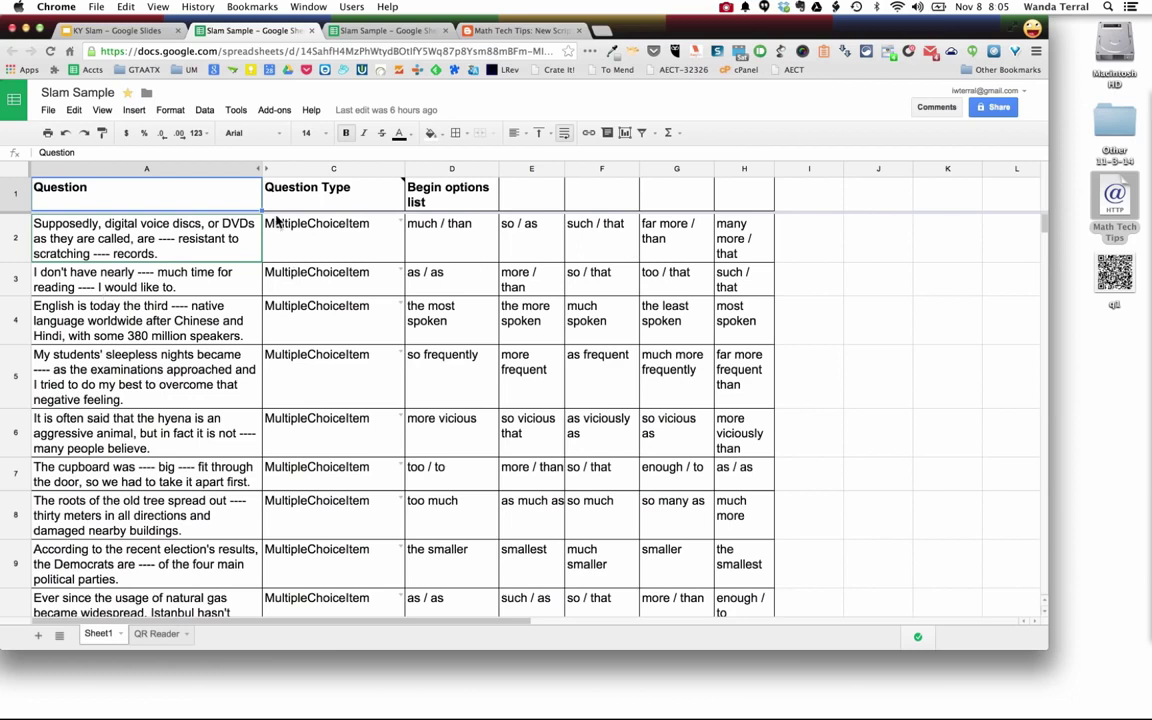
- Read through the Math Tech Tips post on making Google Forms from spreadsheet questions, highlighting its Math mention
click(545, 37)
scroll(352, 329, down, 3)
scroll(352, 329, down, 10)
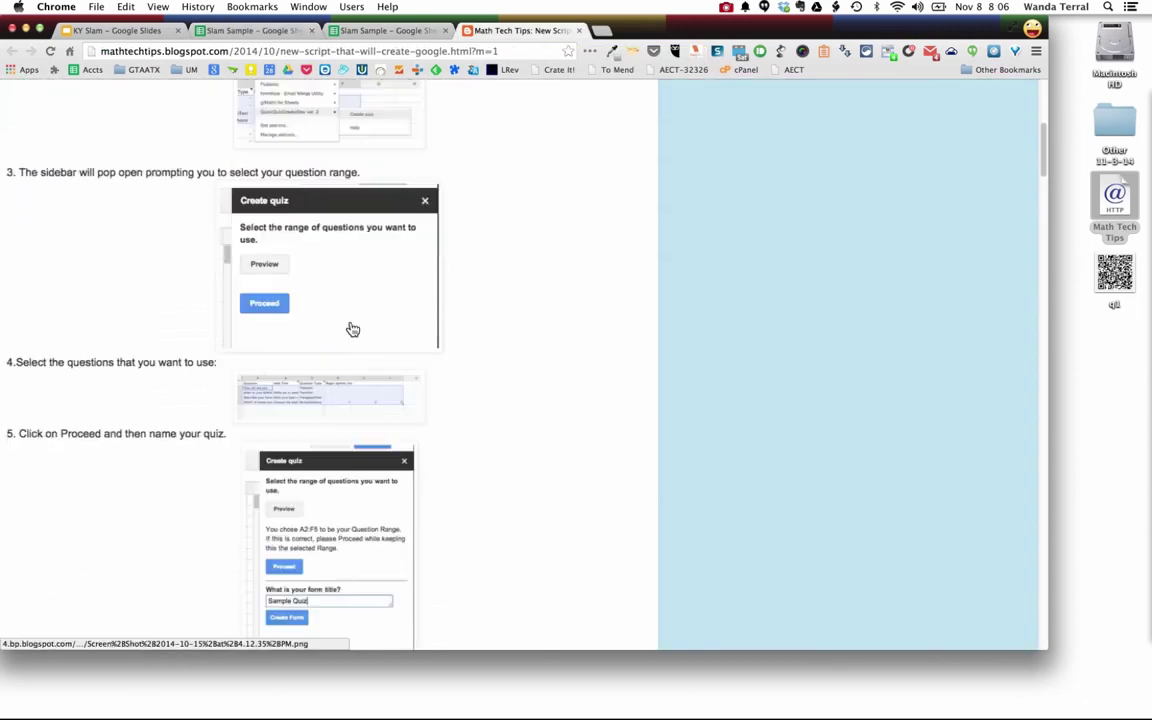
scroll(352, 329, down, 4)
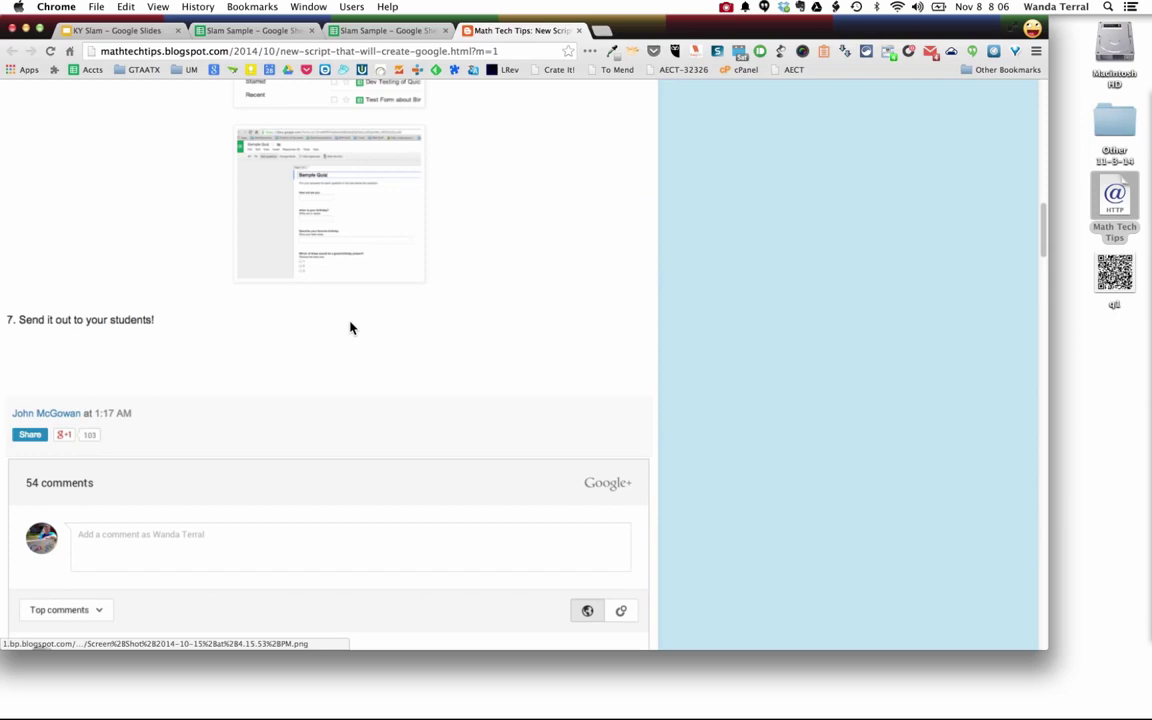
scroll(67, 404, up, 15)
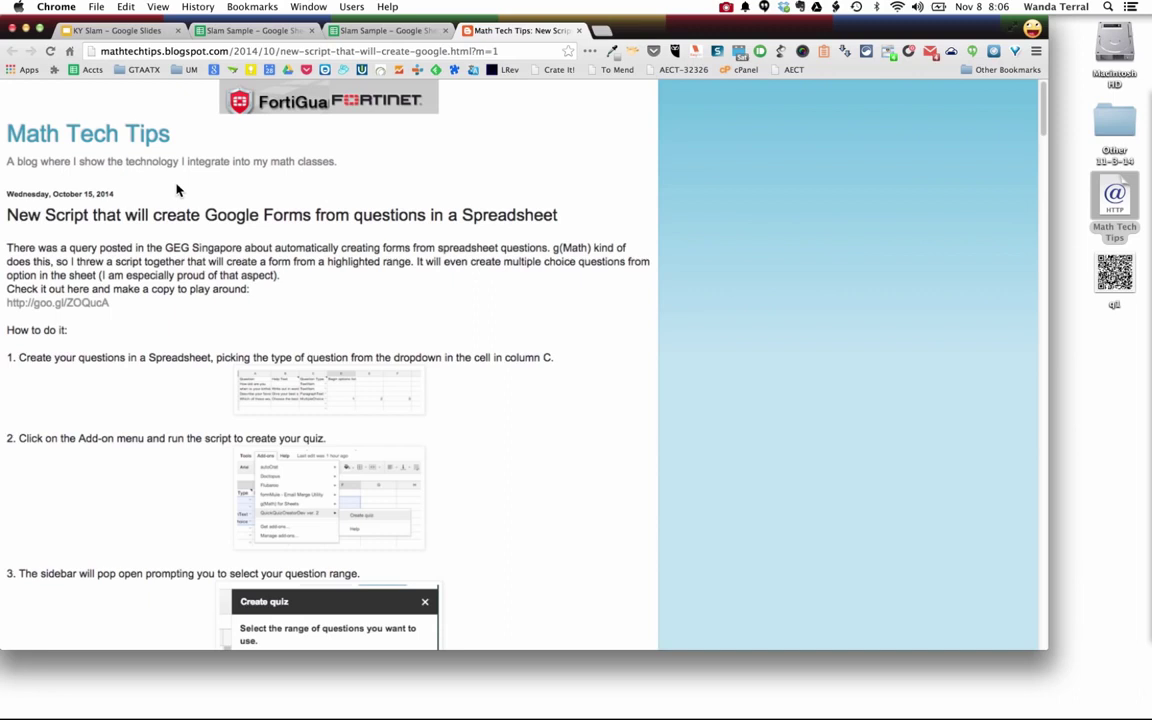
scroll(176, 190, down, 3)
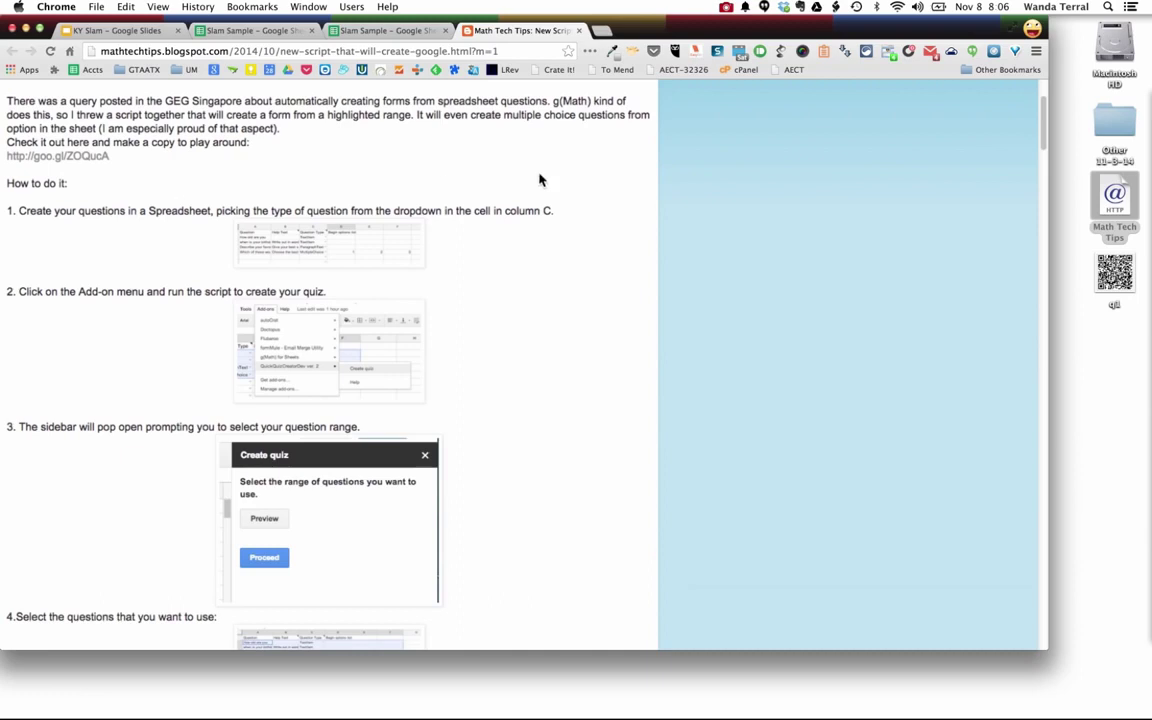
drag(553, 101, 592, 101)
- Back in Slam Sample, launch Create quiz from the Copy of QuickQuizCreatorDev ver. 2 add-on
click(378, 31)
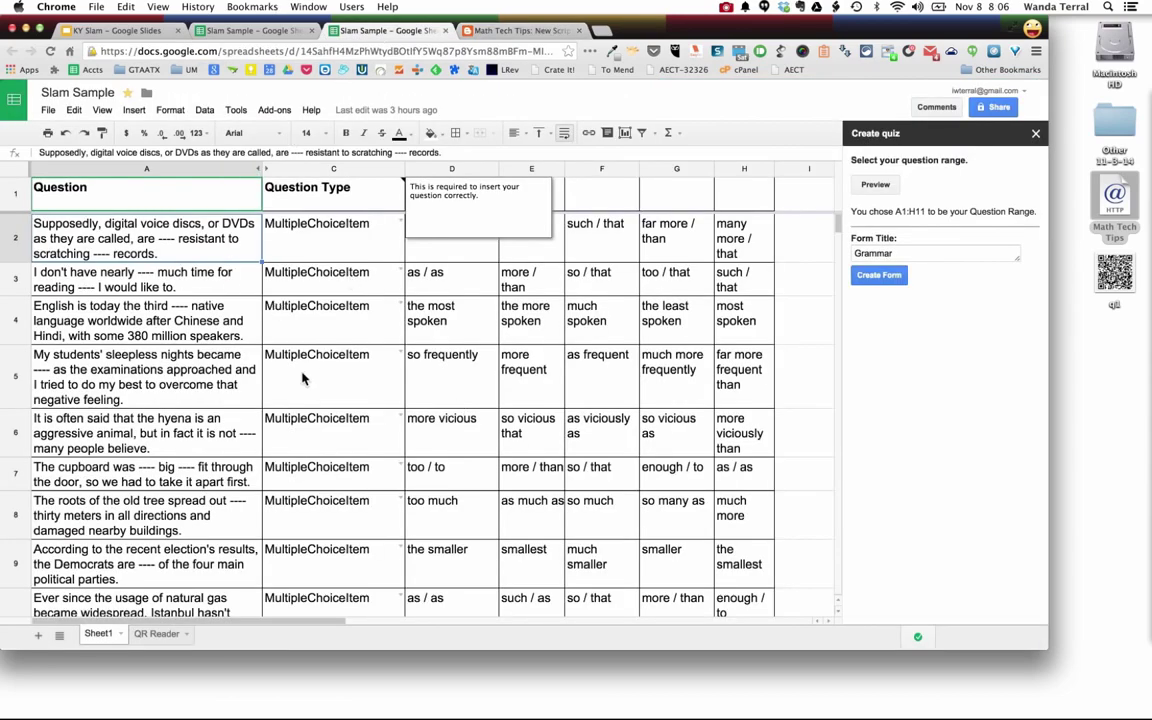
click(378, 366)
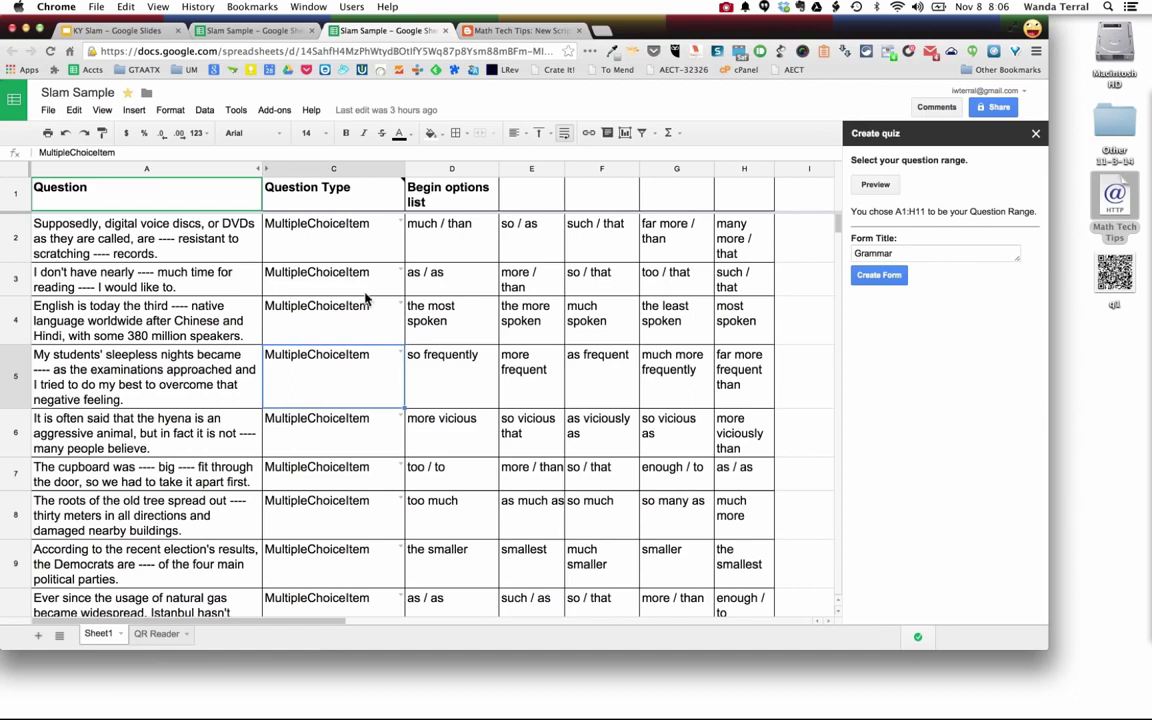
click(274, 110)
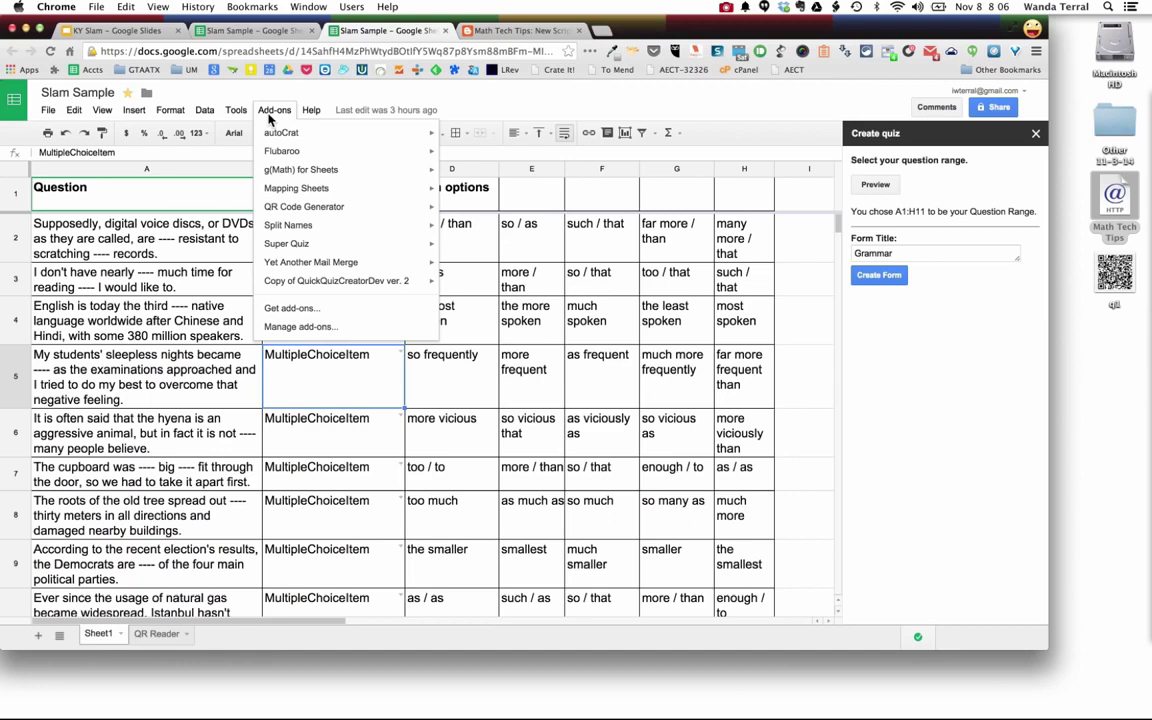
mouse_move(292, 285)
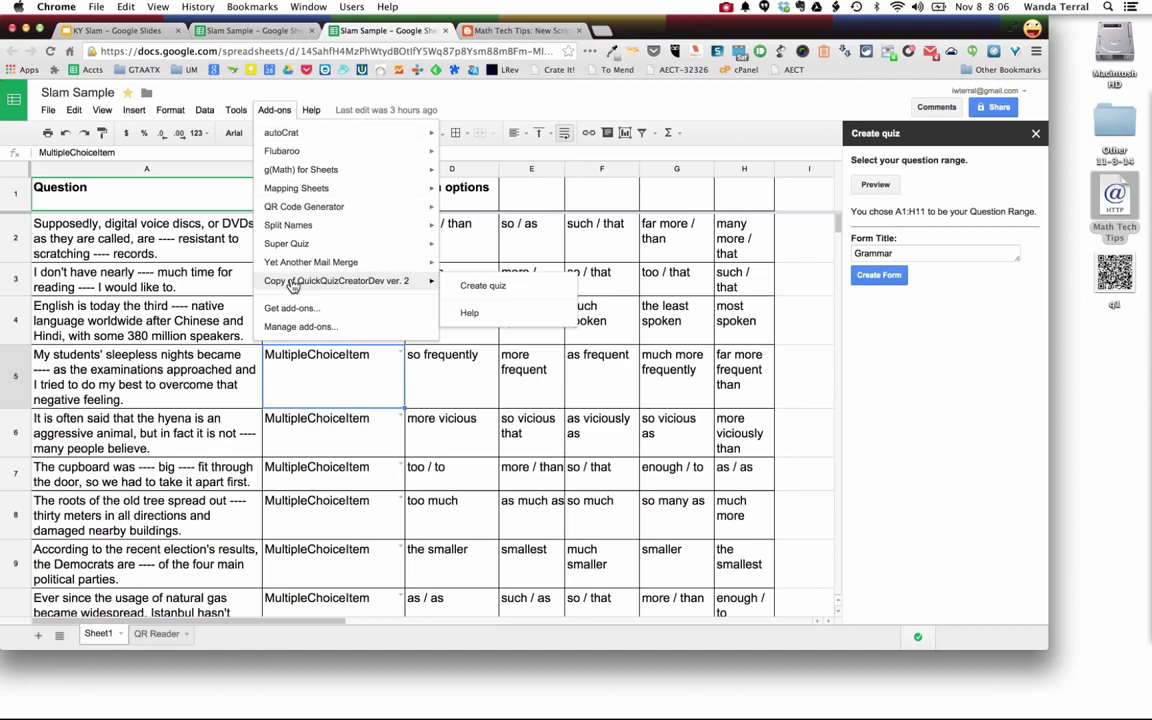
click(486, 286)
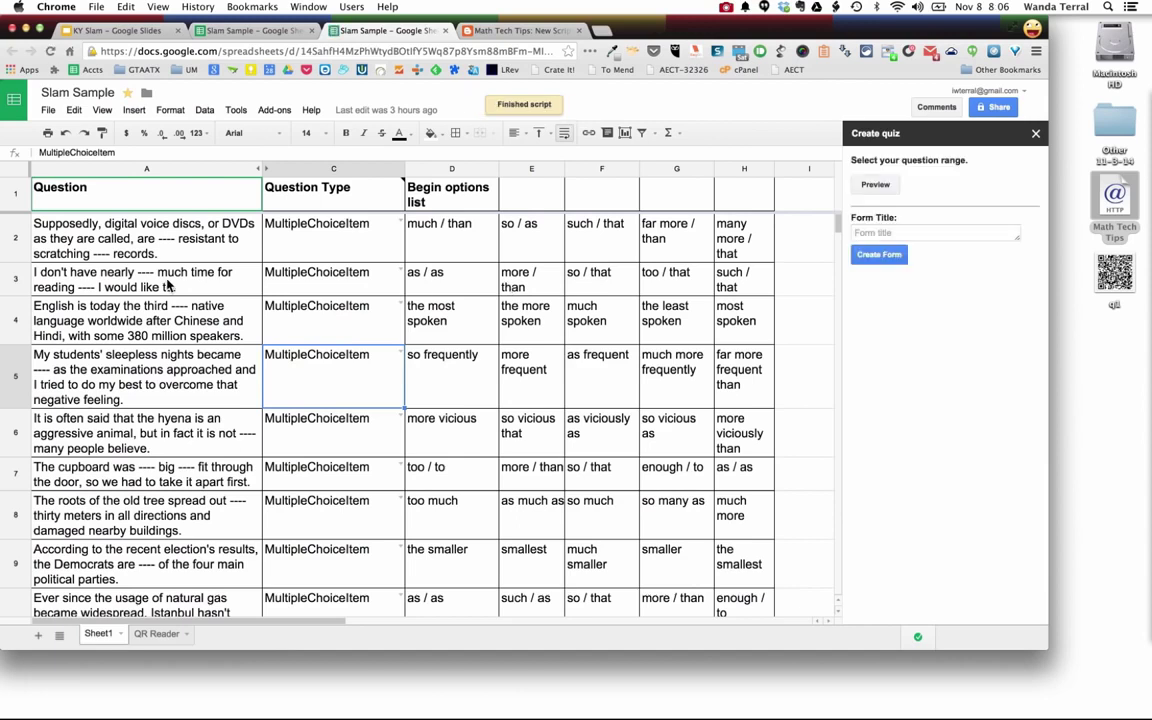
- Select questions A1:H11, preview them, title the form 'Grammar' and create it
click(137, 238)
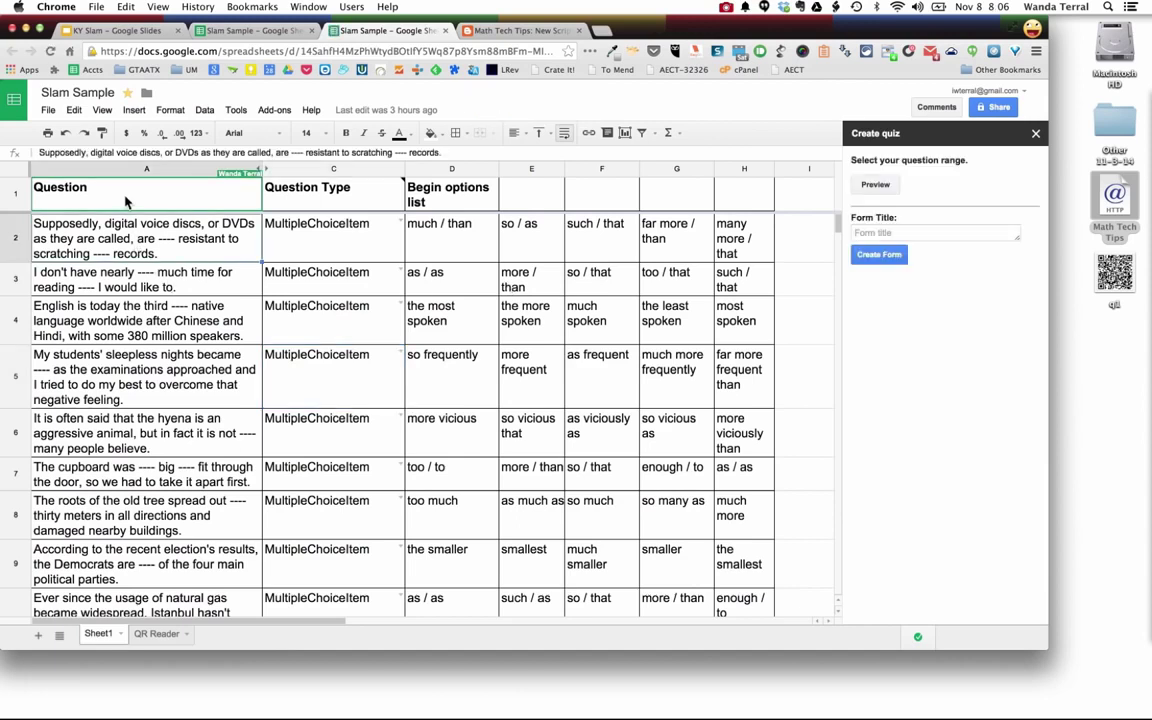
click(126, 196)
scroll(543, 410, down, 5)
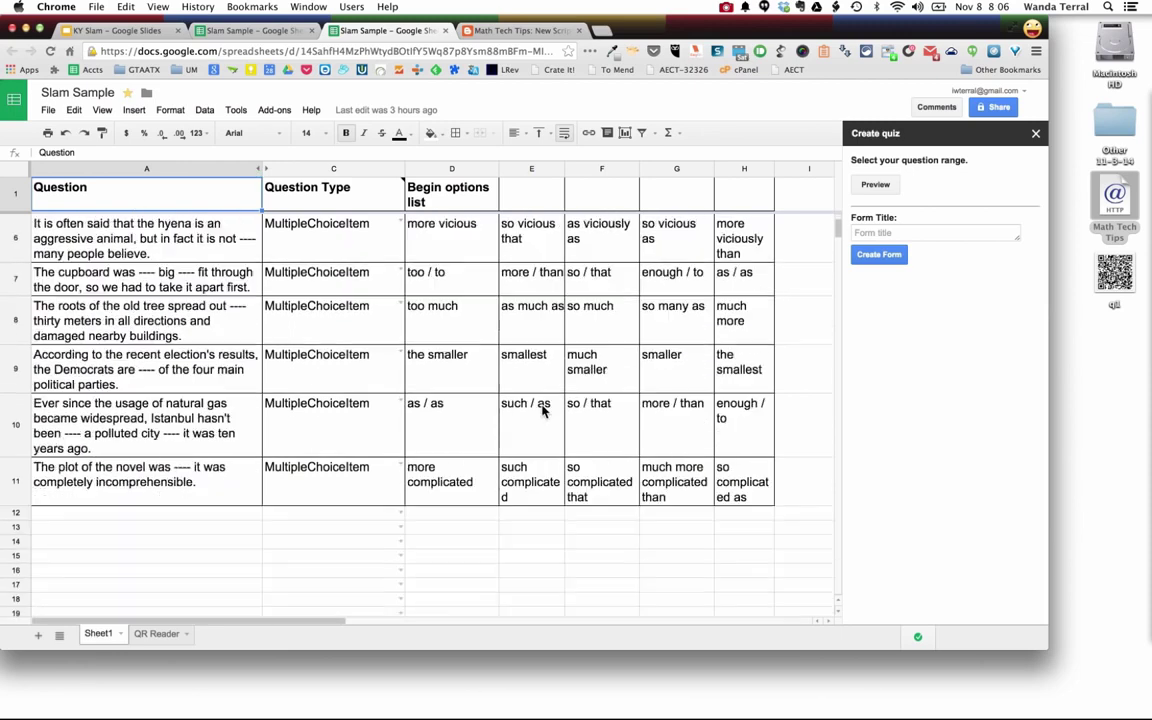
shift+click(746, 404)
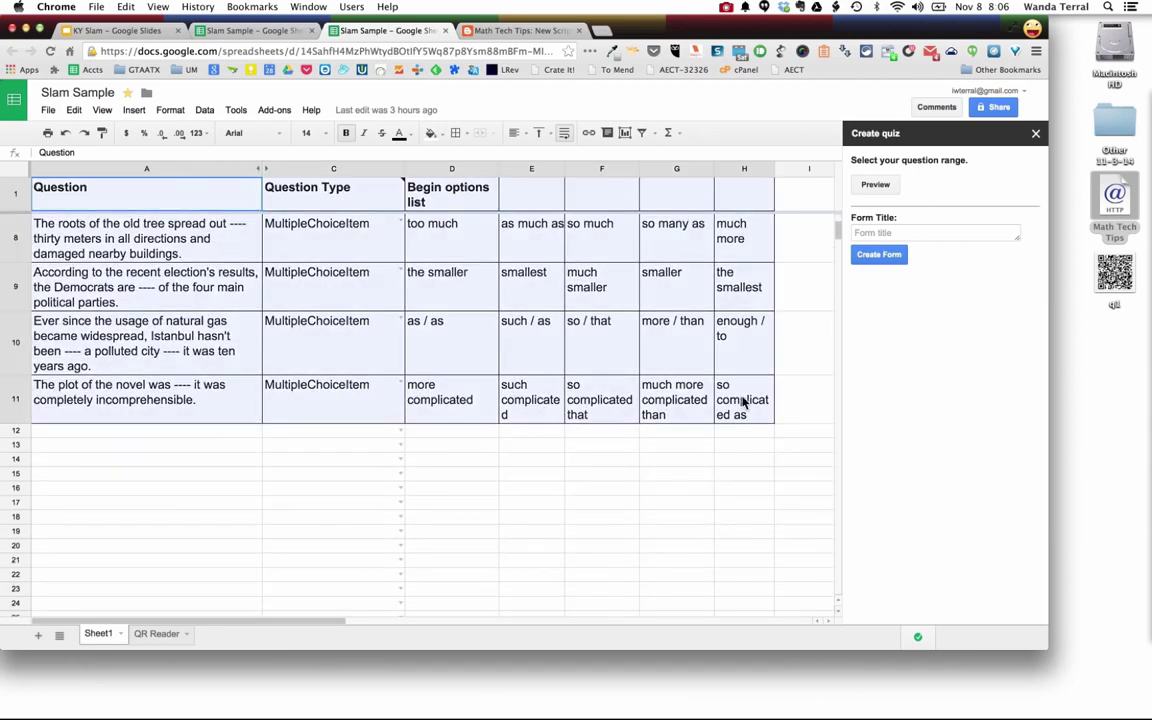
click(884, 190)
click(890, 255)
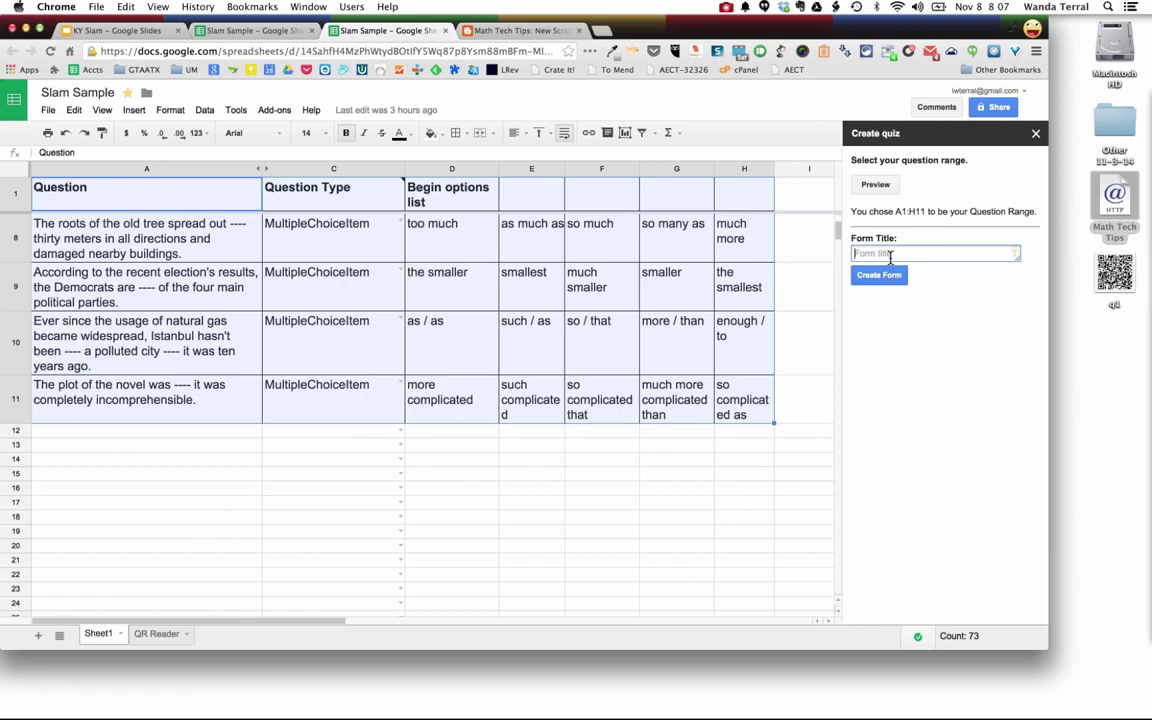
text(Grammar)
click(893, 279)
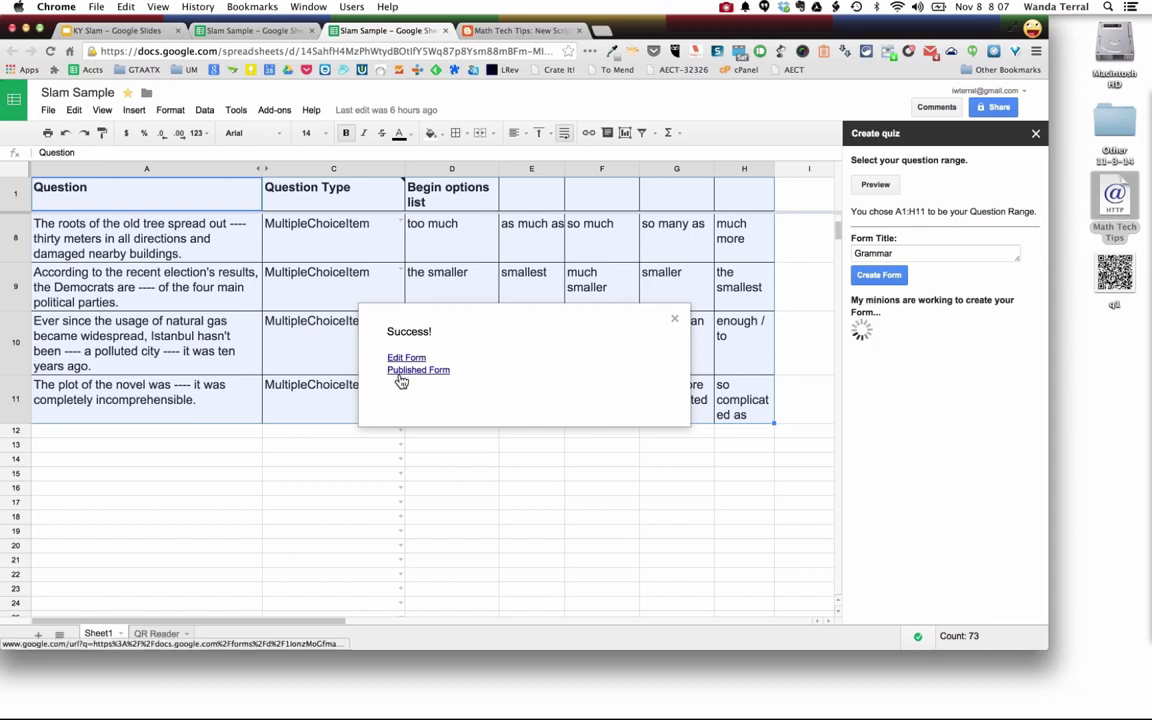
- Open the Grammar form in the editor and scroll through its multiple-choice questions
click(404, 367)
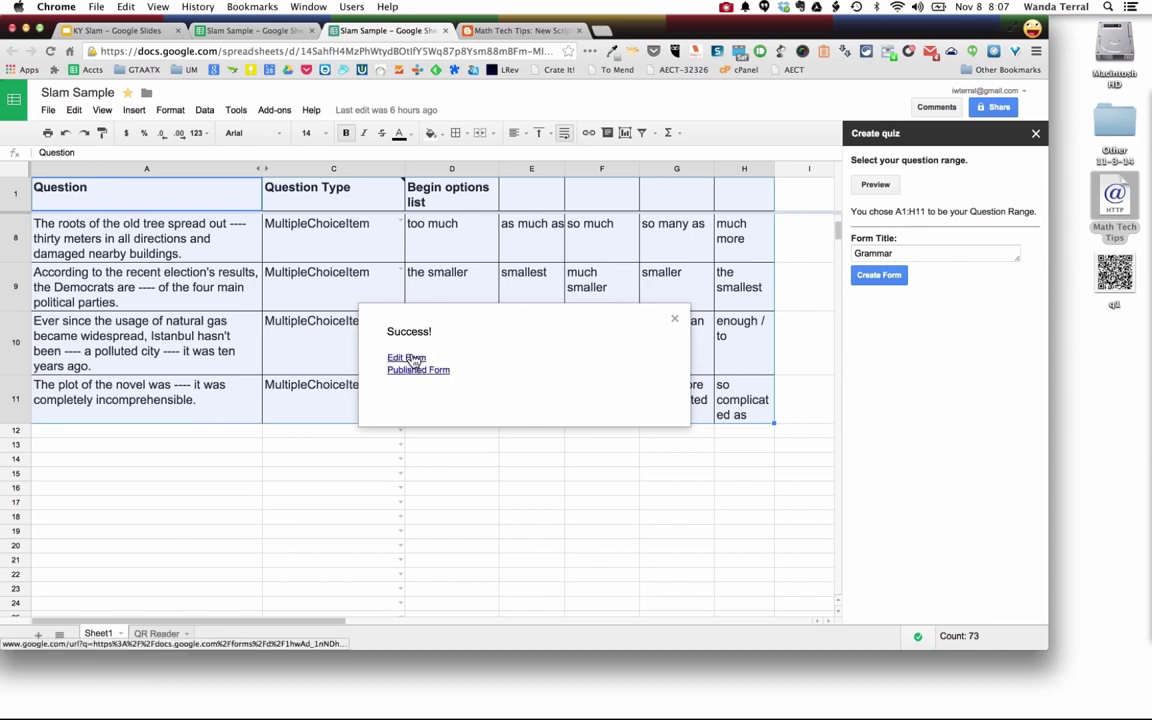
click(413, 360)
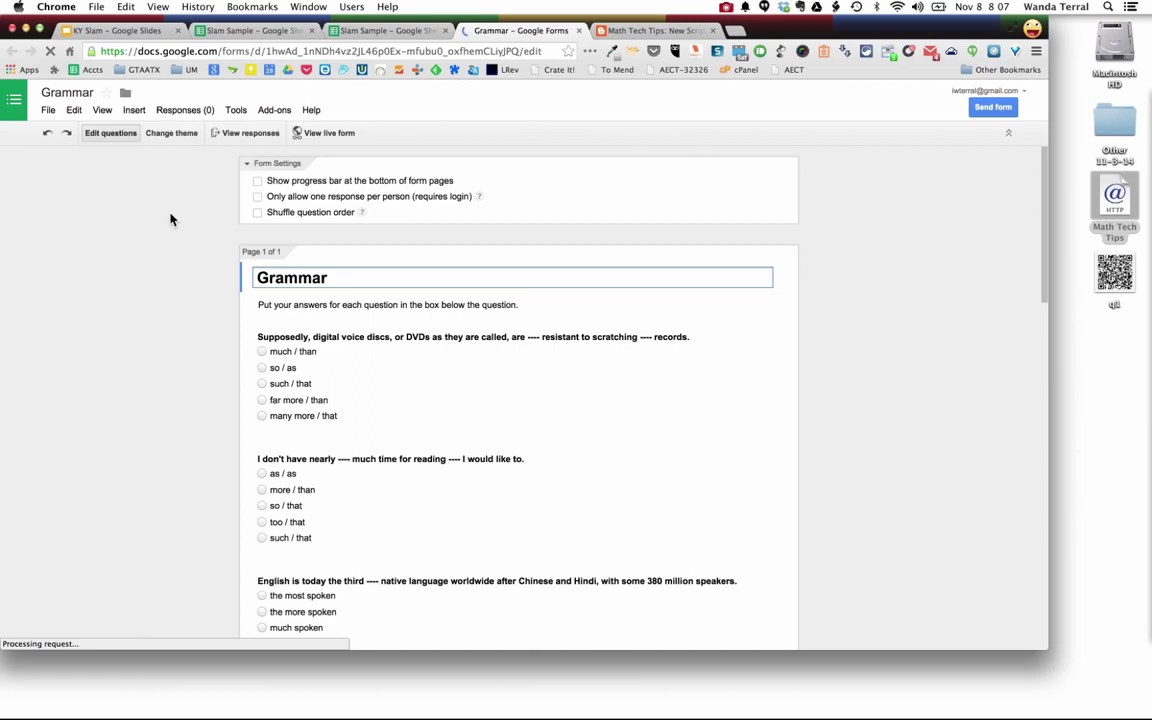
scroll(172, 218, down, 2)
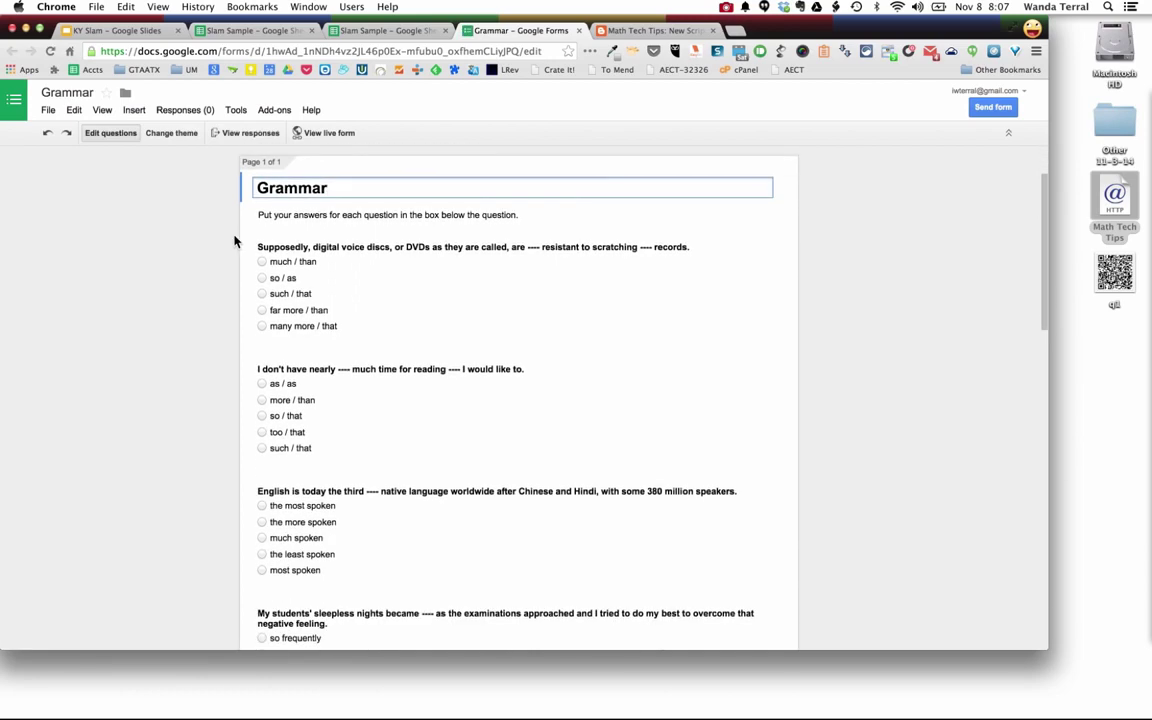
scroll(219, 282, down, 5)
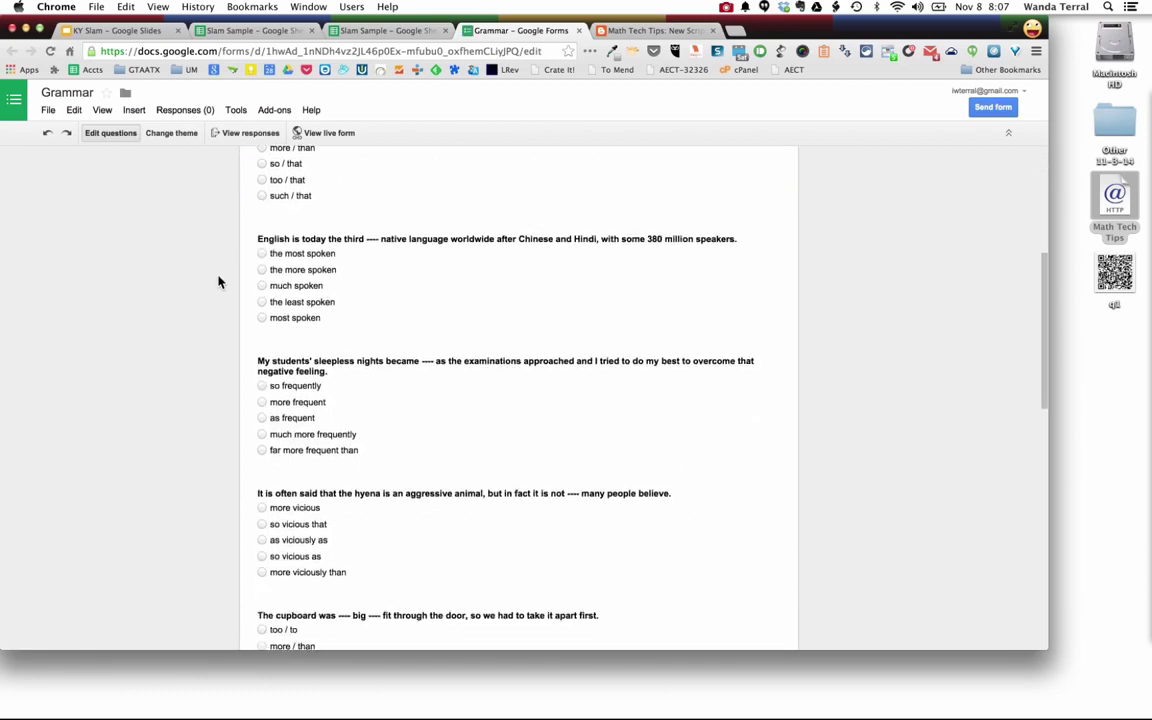
scroll(219, 282, down, 15)
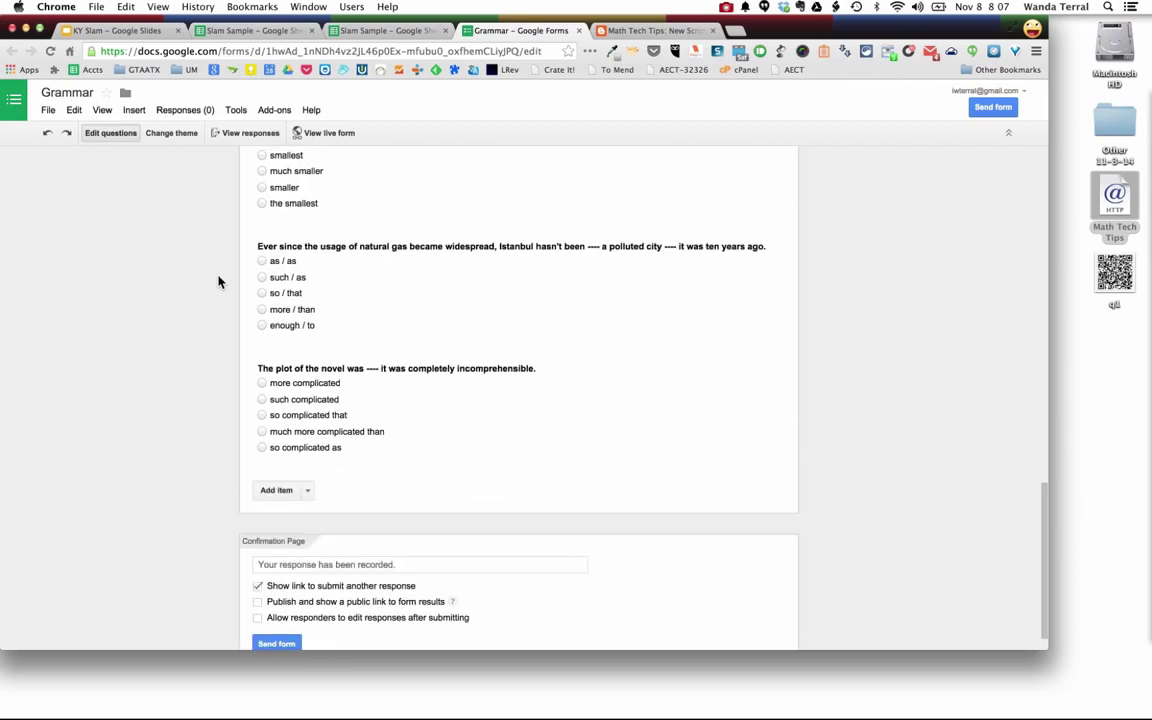
scroll(219, 282, down, 1)
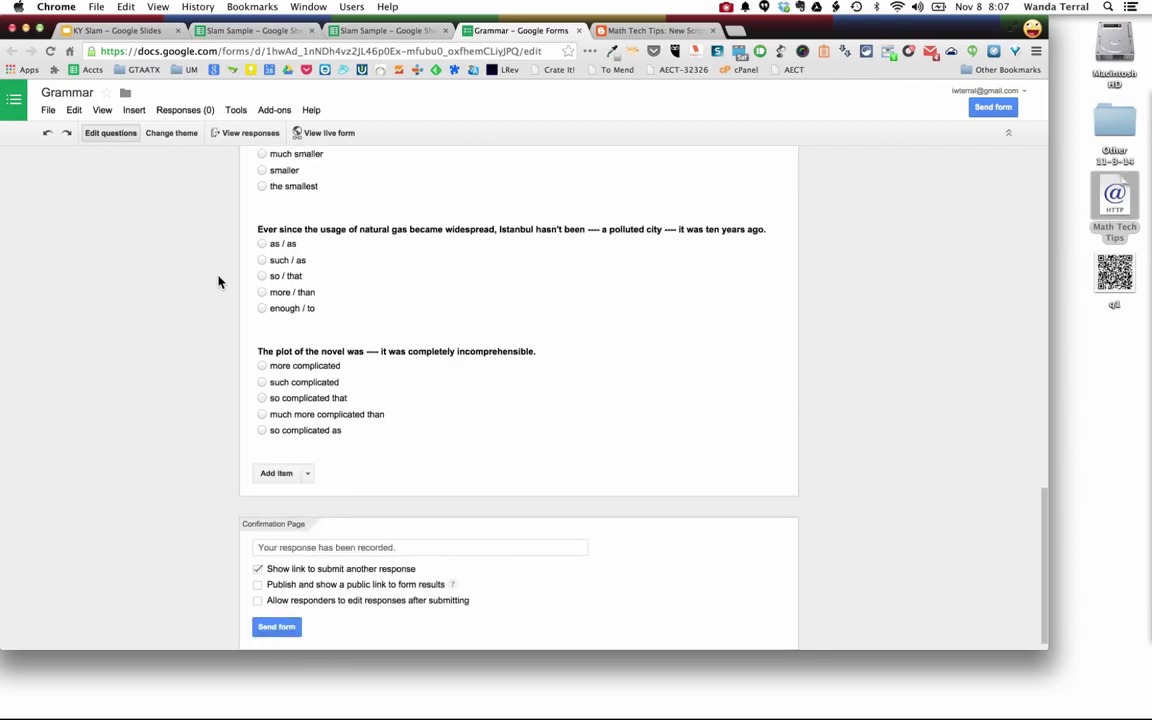
- Inspect the last question's Advanced settings, close them, and return to the top of the form
click(393, 396)
scroll(316, 483, down, 5)
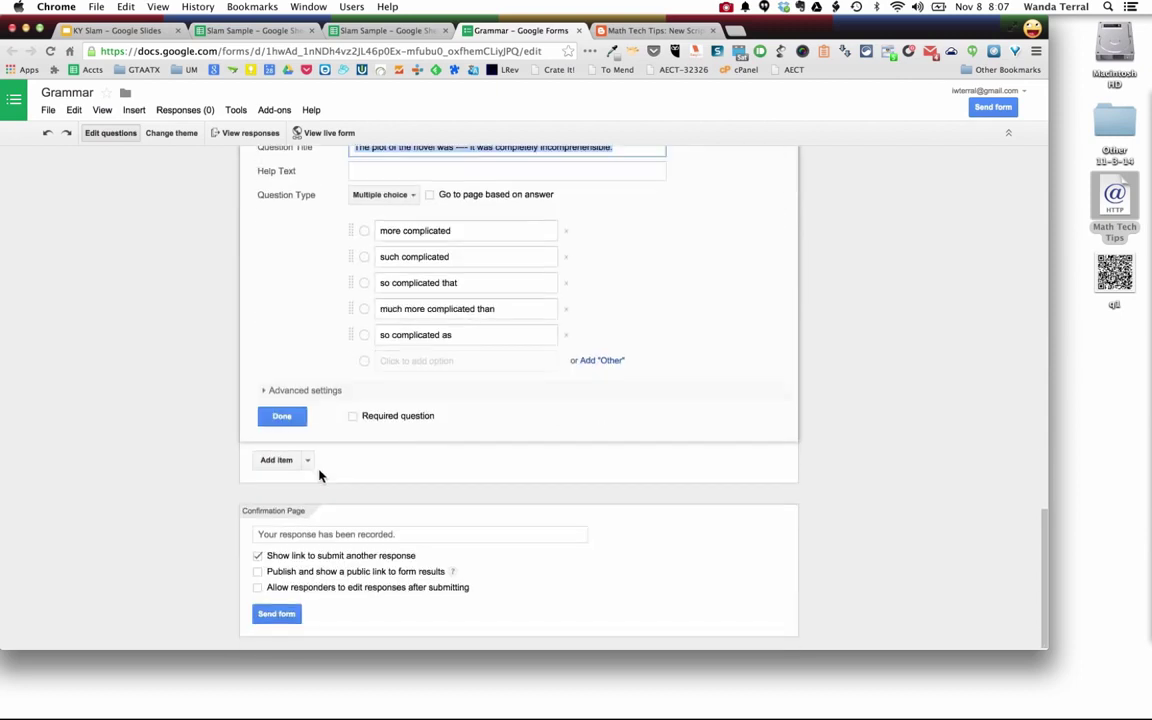
click(328, 392)
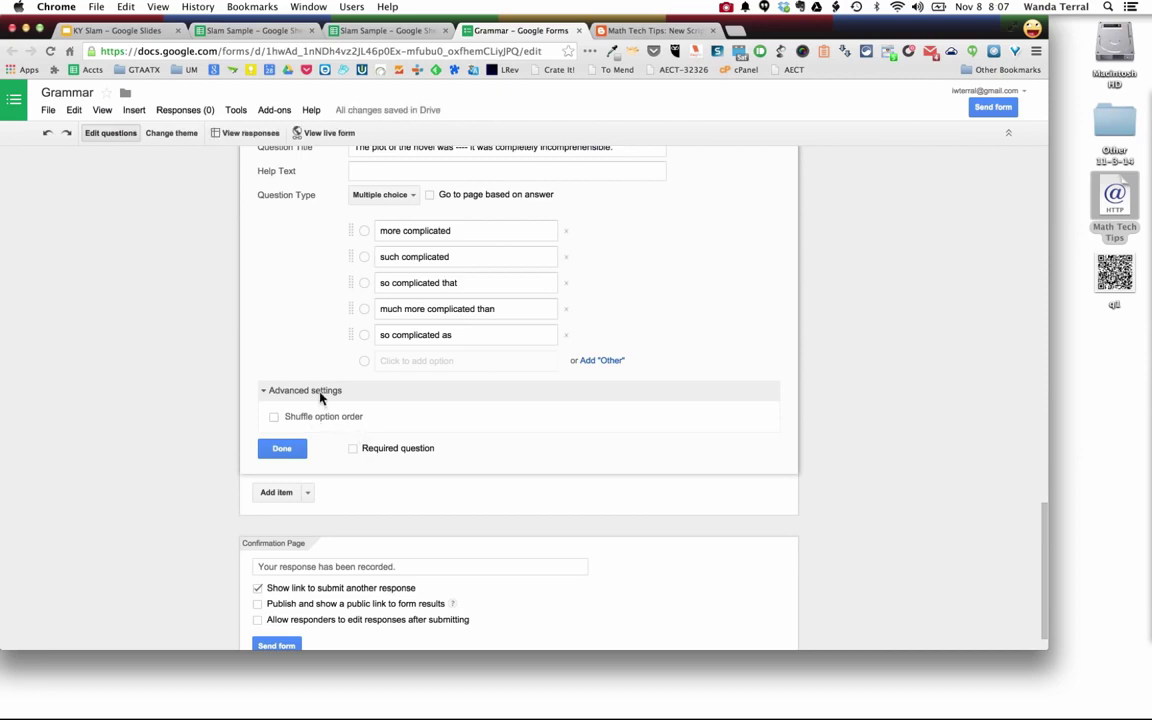
click(286, 391)
scroll(620, 316, up, 20)
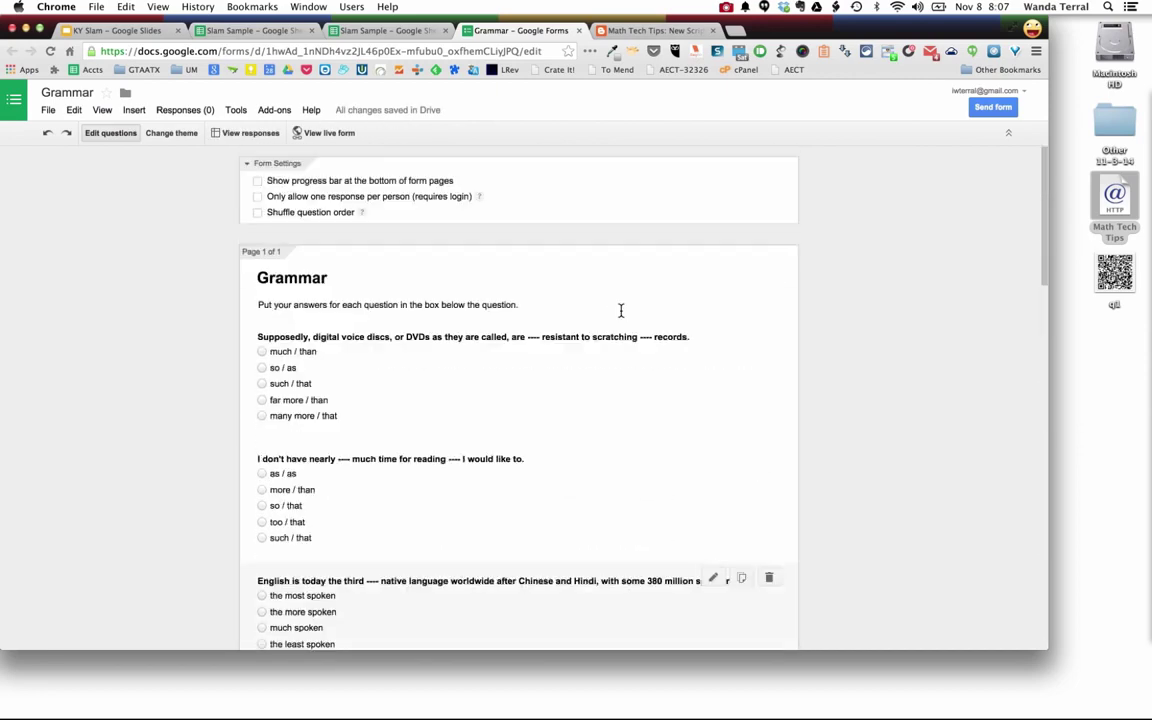
- Look over the Grammar form's description and questions, then go back to the Slam Sample spreadsheet
click(380, 310)
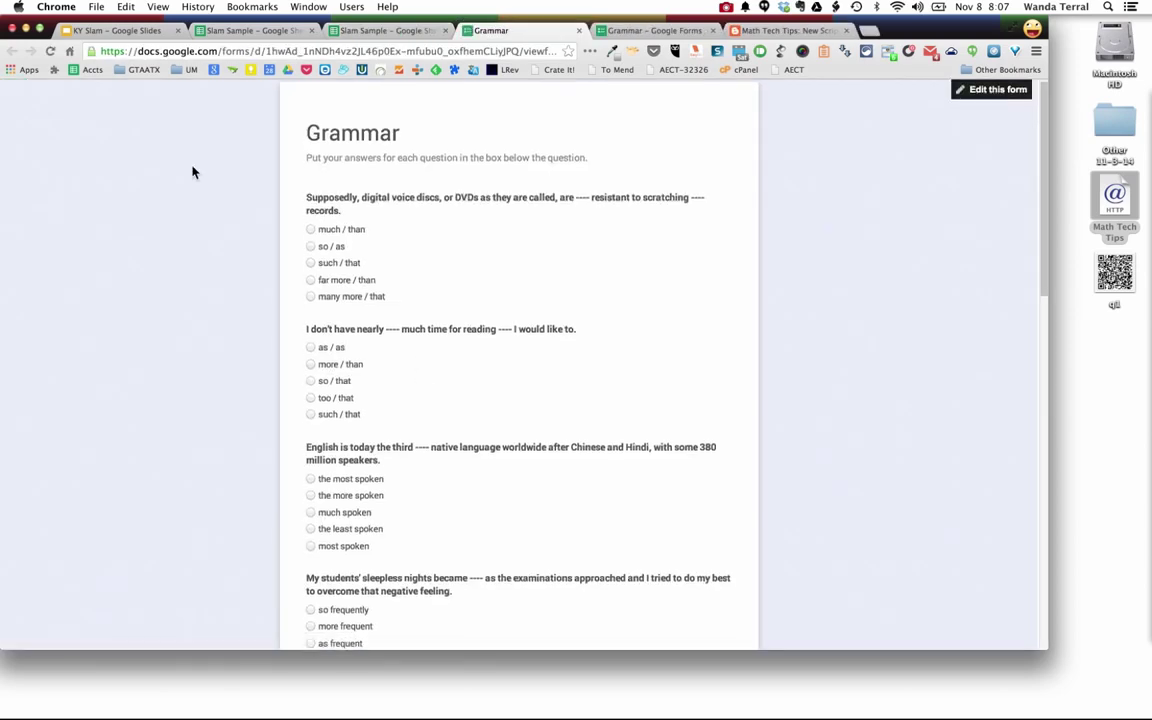
scroll(193, 172, down, 10)
scroll(193, 172, down, 3)
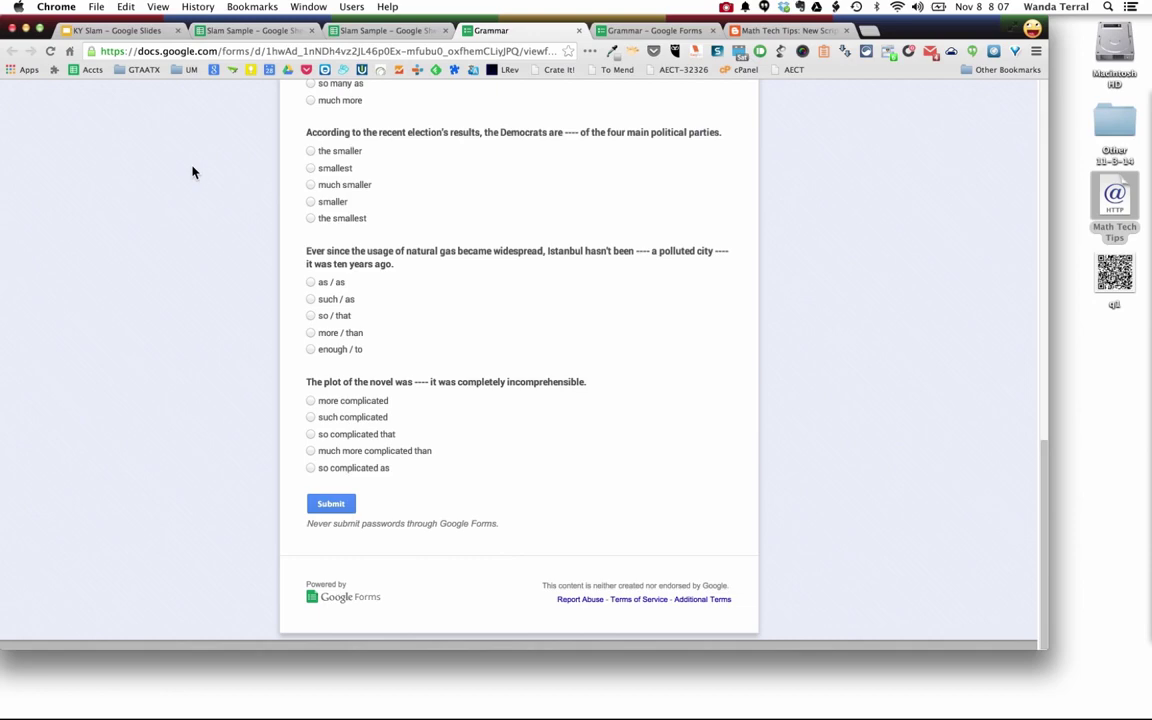
scroll(193, 172, up, 20)
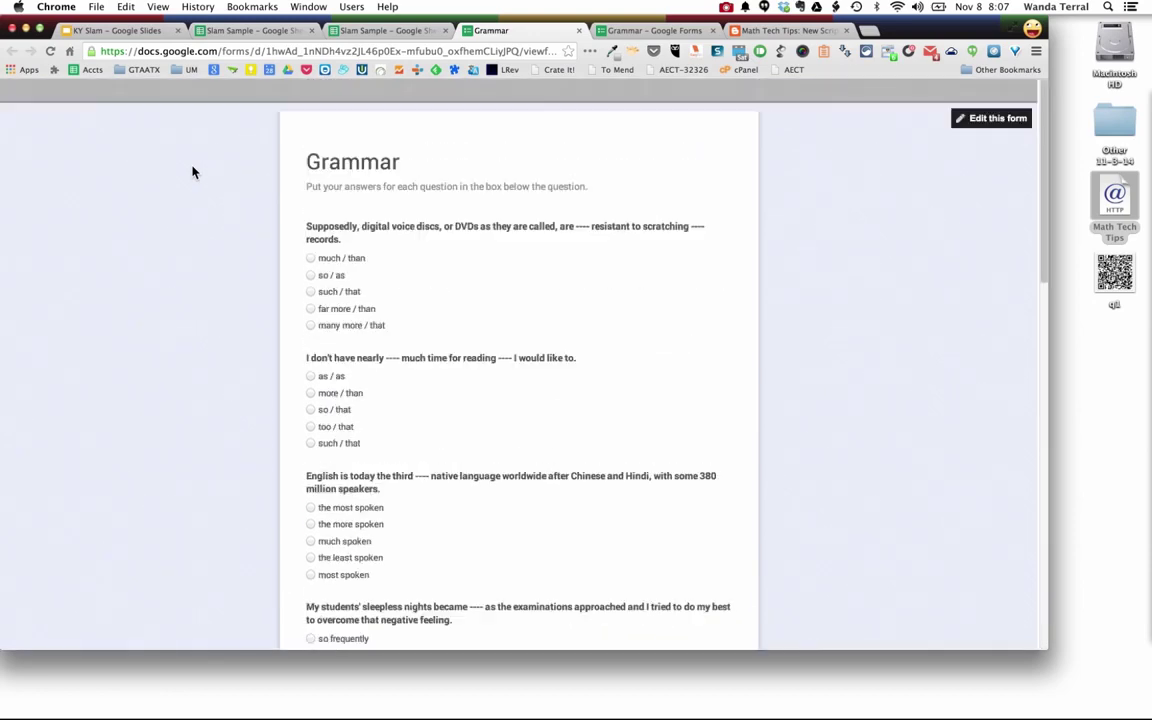
click(416, 28)
click(240, 31)
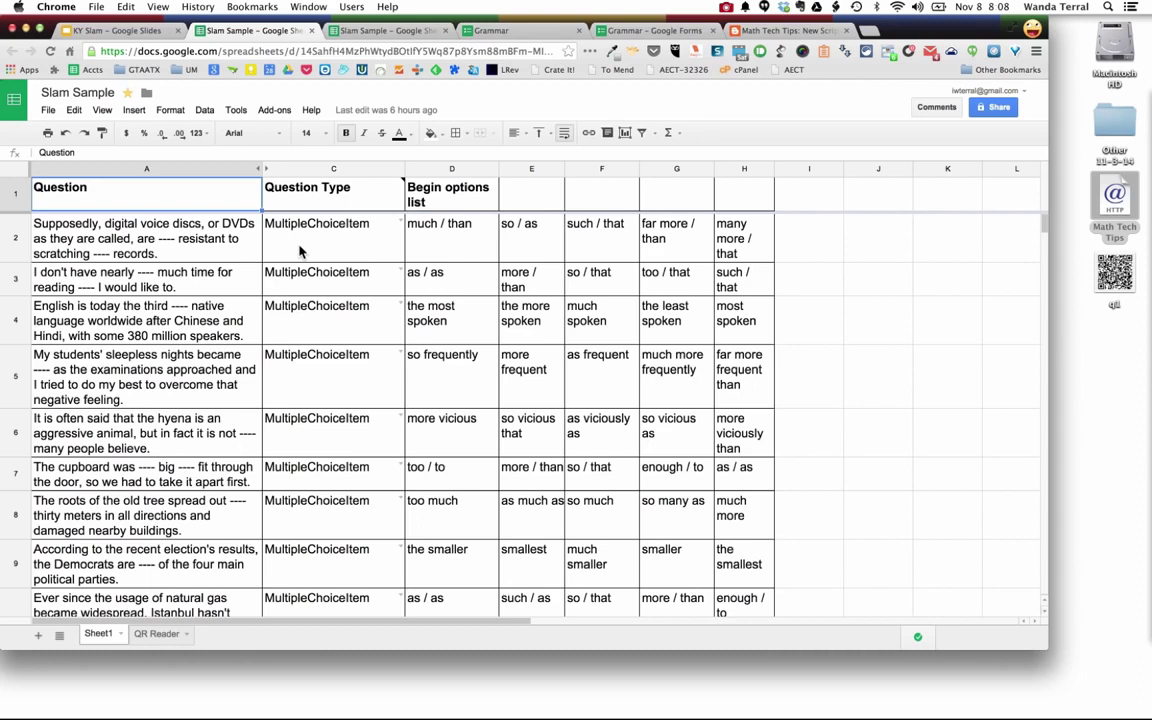
- In the Slam Sample copy that built the form, close the quiz Success message and scroll back up
click(392, 31)
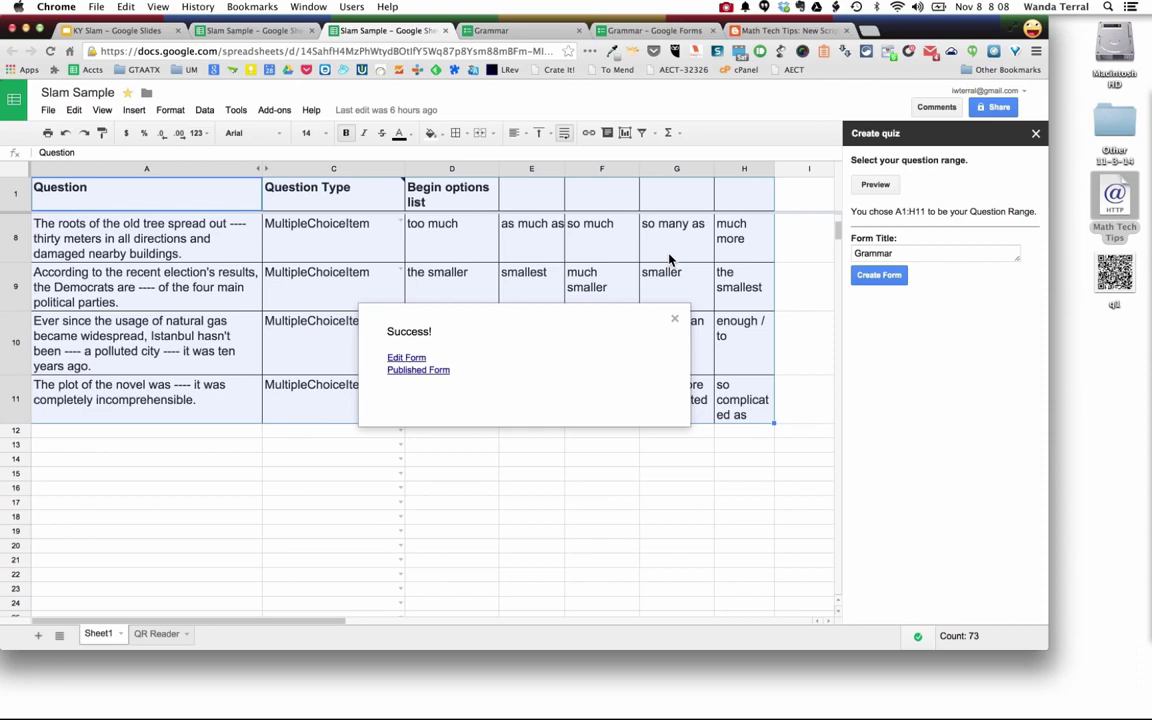
click(675, 321)
scroll(445, 352, up, 5)
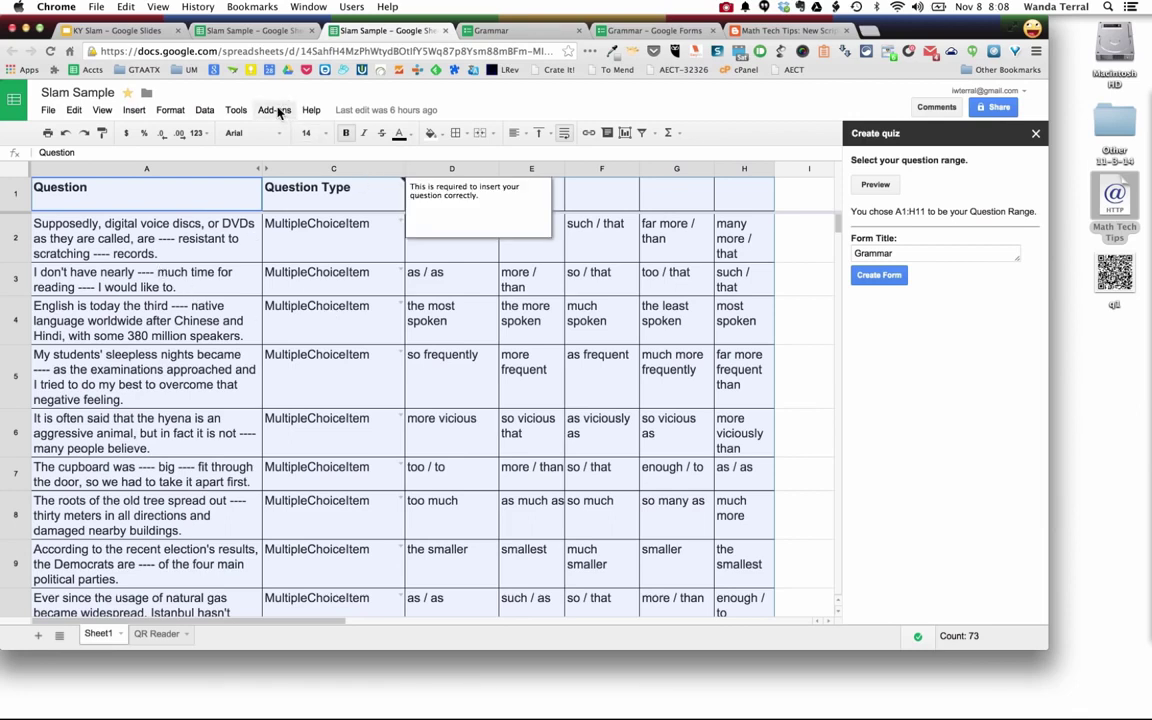
- Close the Create quiz sidebar and start the QR Code Generator add-on
click(1037, 134)
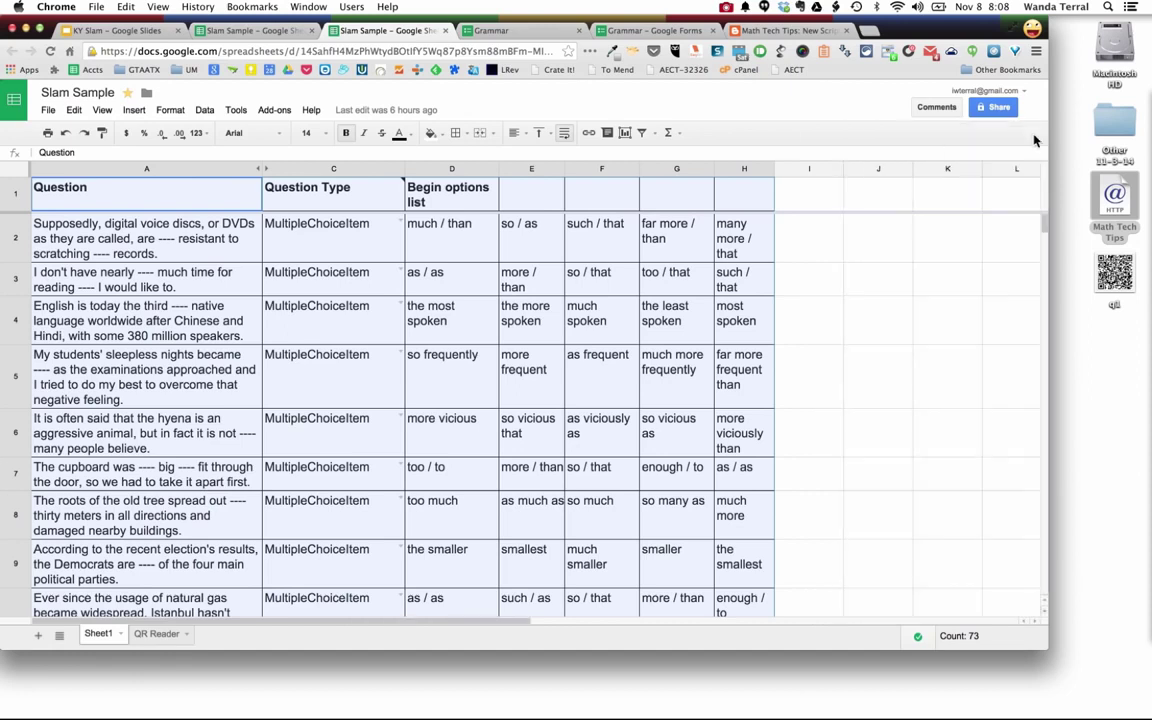
click(277, 112)
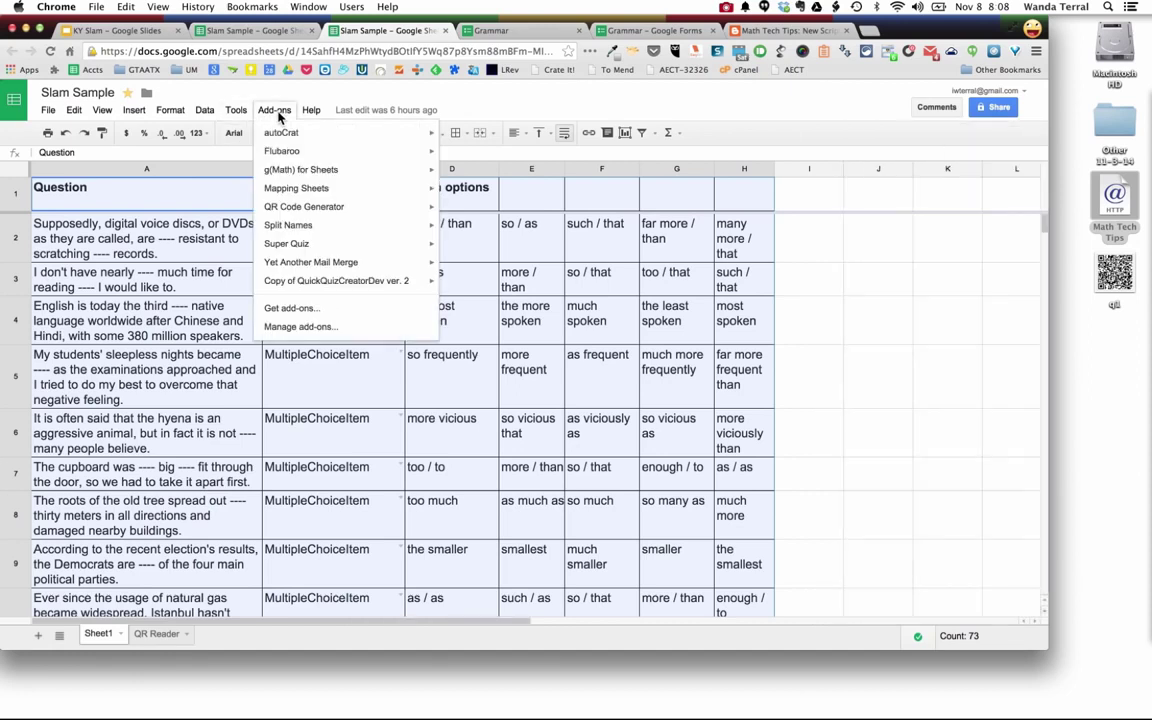
mouse_move(300, 206)
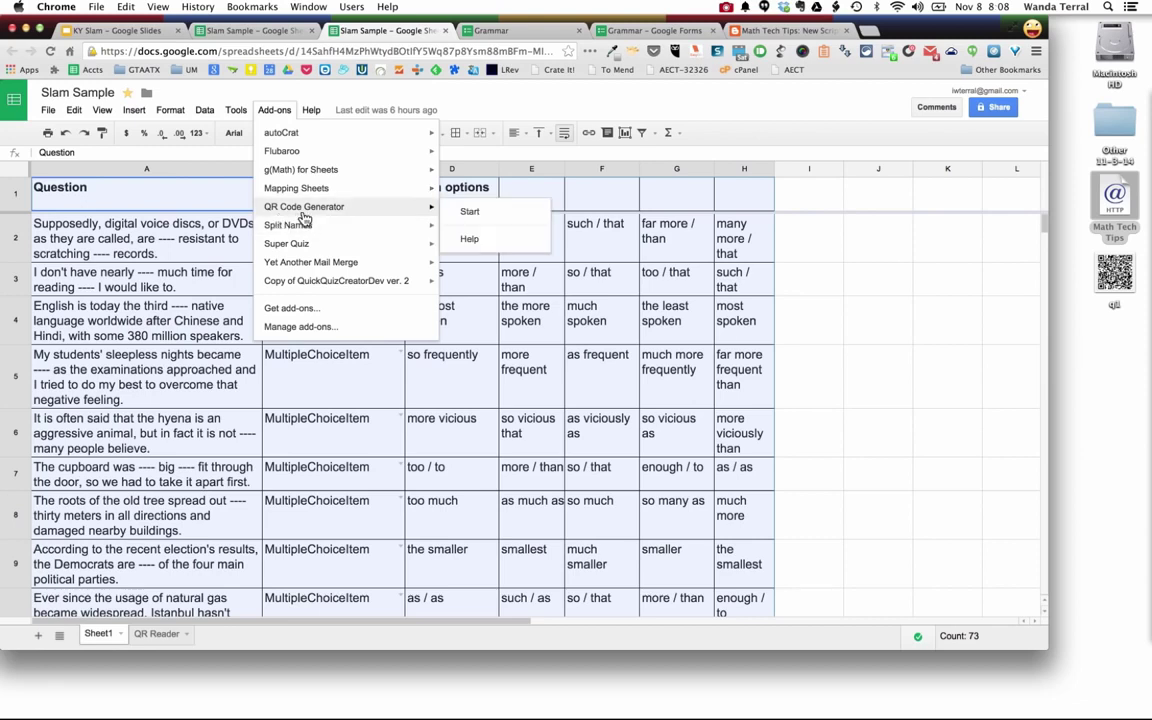
click(494, 215)
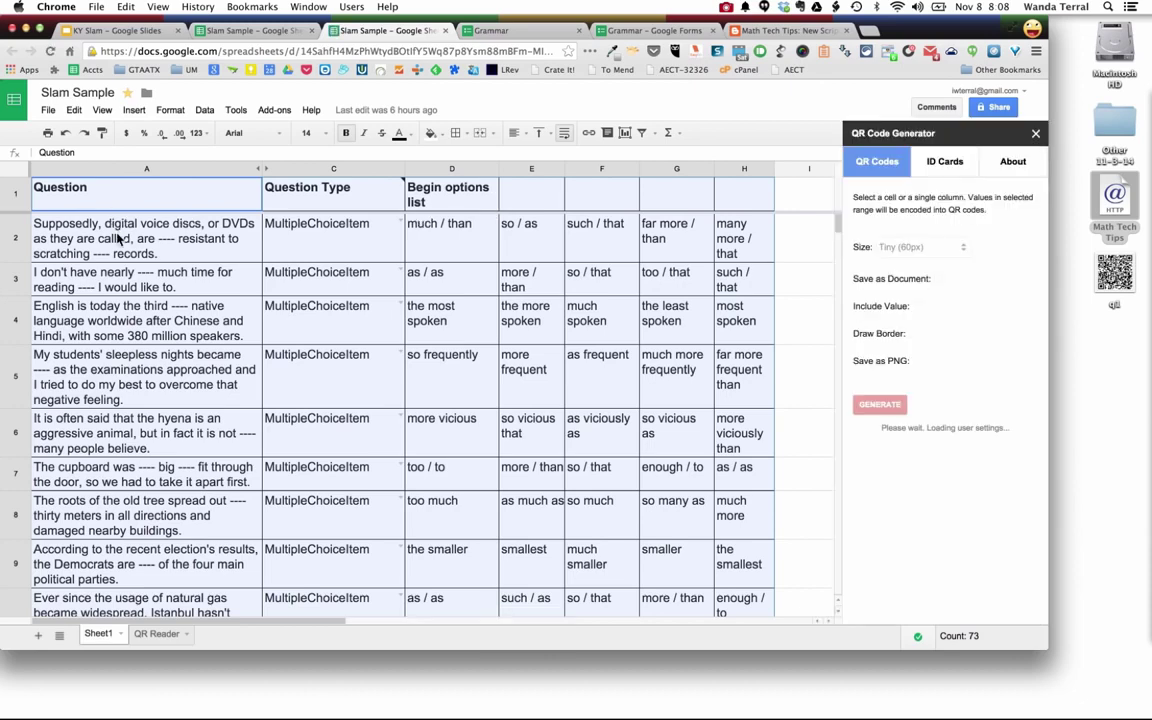
- Select the ten questions in cells A2:A11 for QR encoding
click(155, 240)
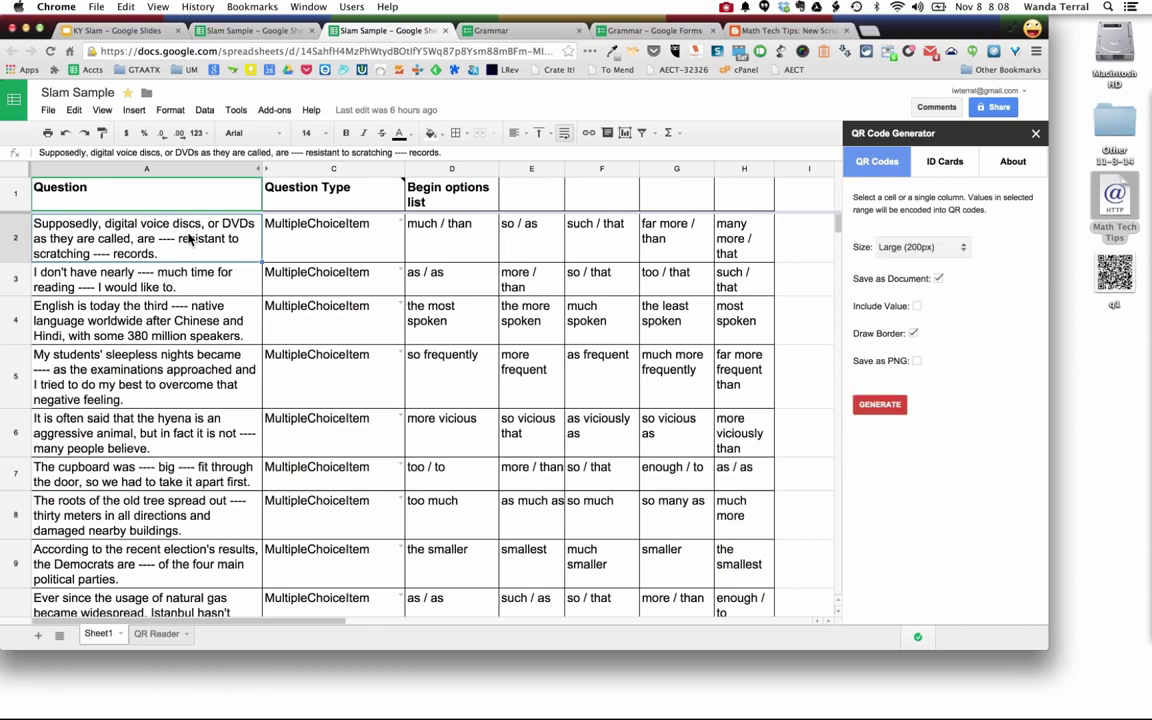
drag(188, 238, 204, 483)
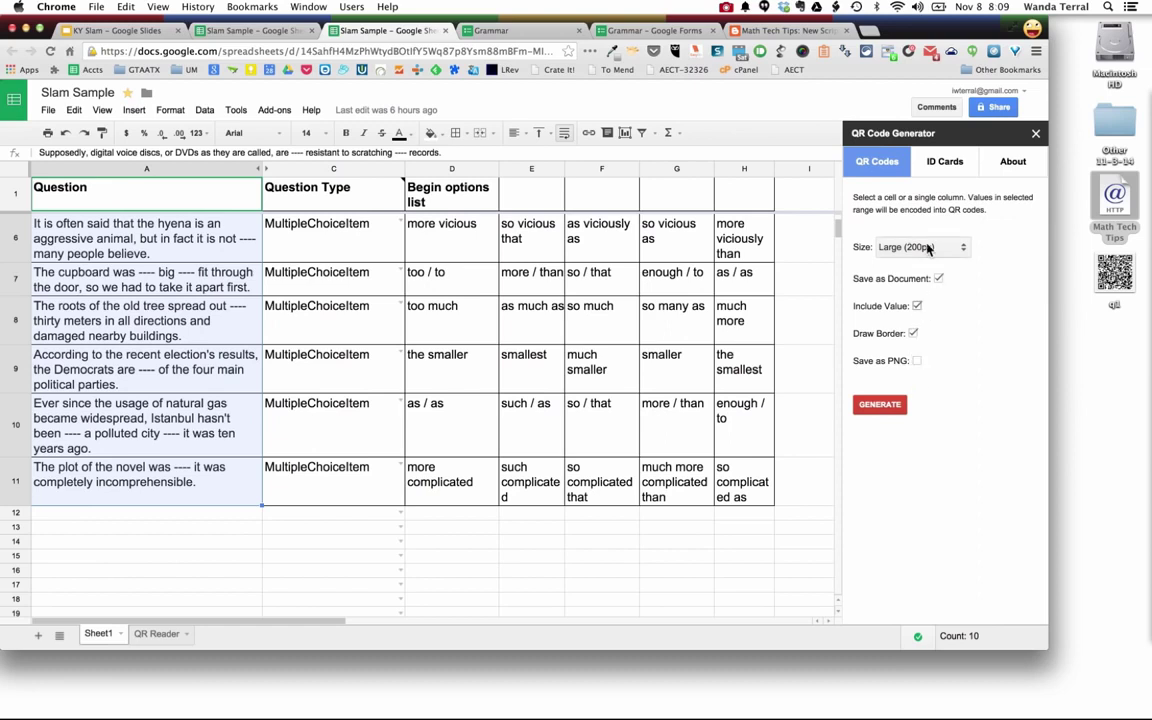
- Keep QR size at Large (200px), include each question's text, and generate the codes
click(917, 306)
click(963, 248)
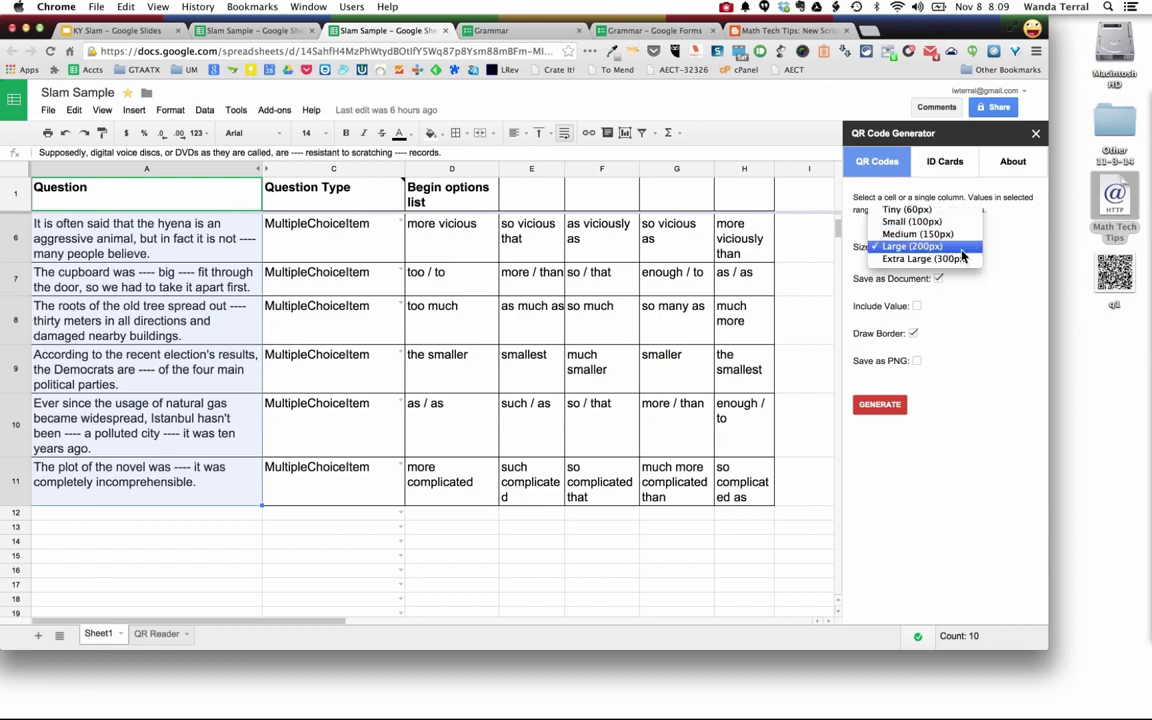
click(963, 318)
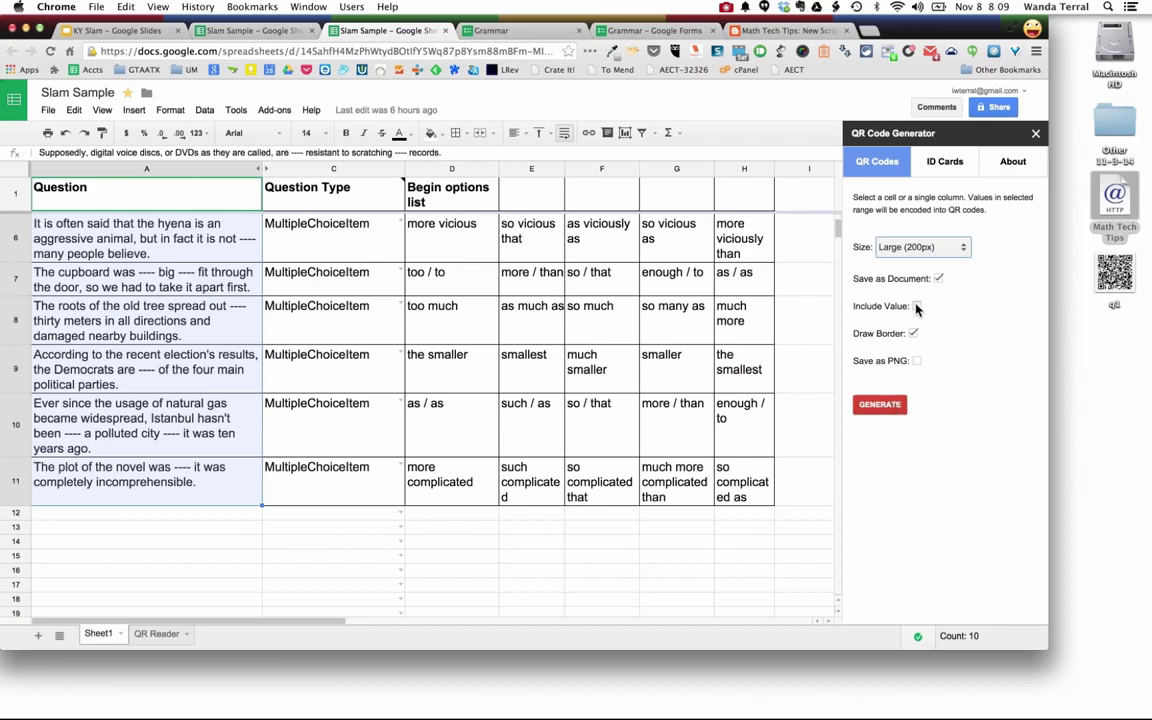
click(917, 306)
click(878, 405)
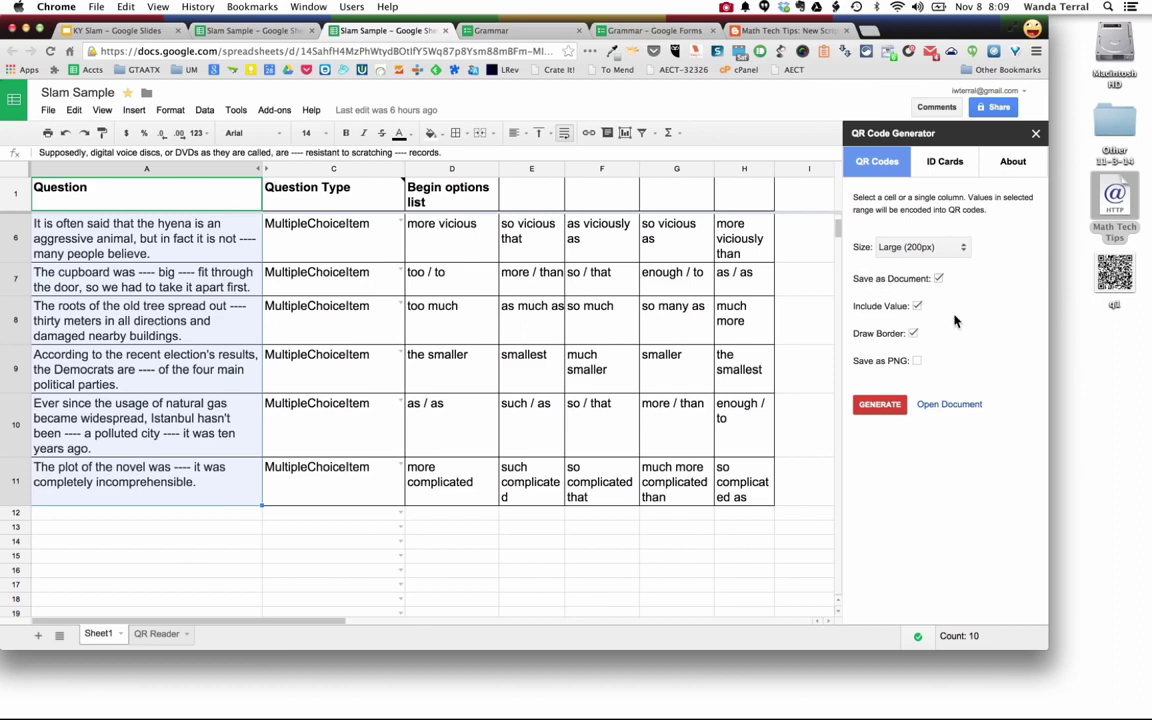
- Open the generated 'QR Codes 09.11.2014' document showing the code table with question sentences
click(949, 404)
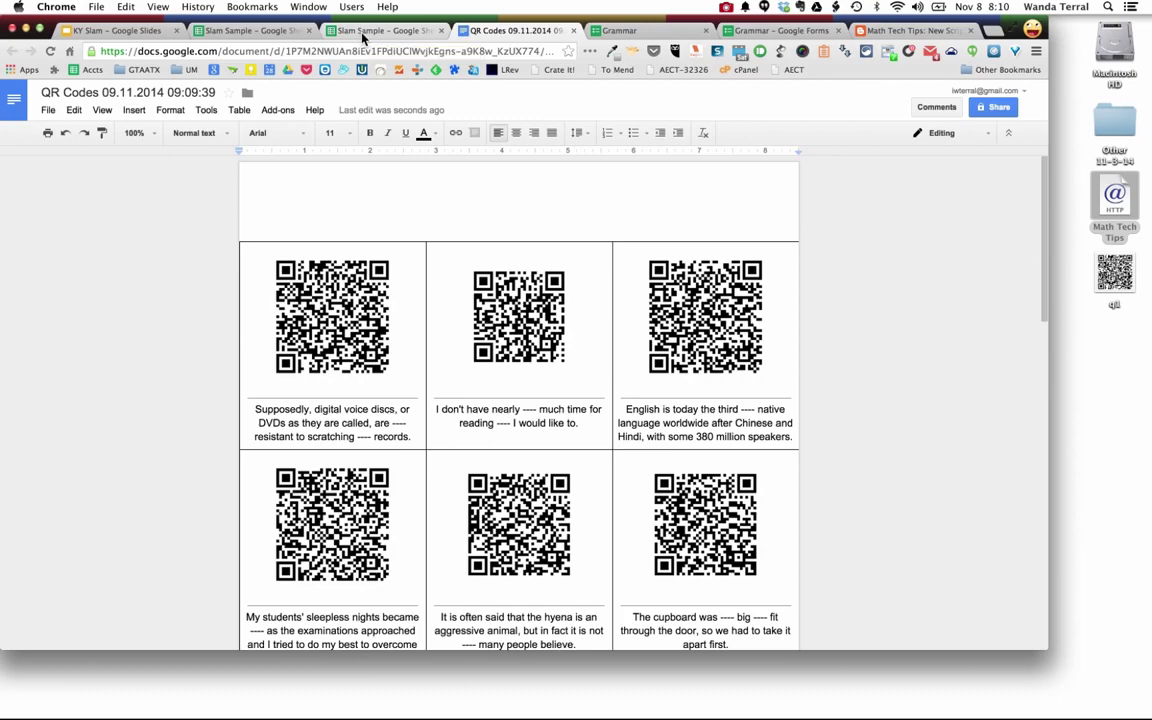
- Open the webqr.com scanner linked on the QR Reader sheet and allow camera access
click(330, 34)
click(155, 640)
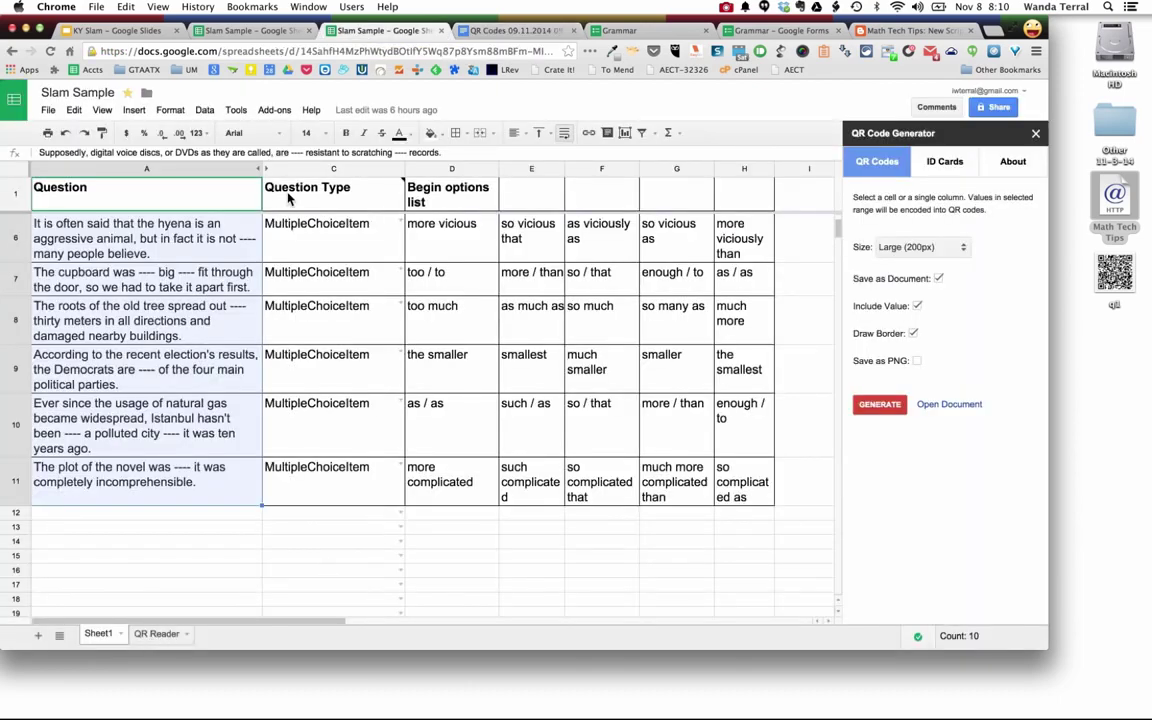
click(128, 357)
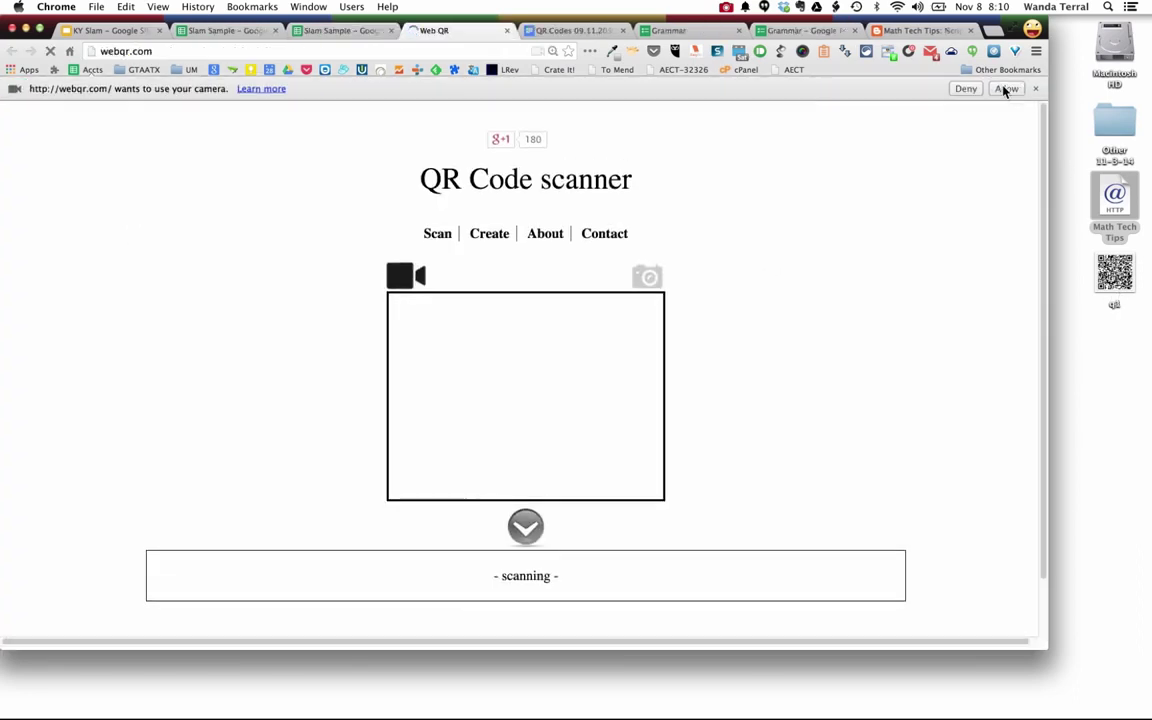
click(1005, 91)
- Decode the q1 QR image into the first question's sentence, then return to Slam Sample
click(650, 256)
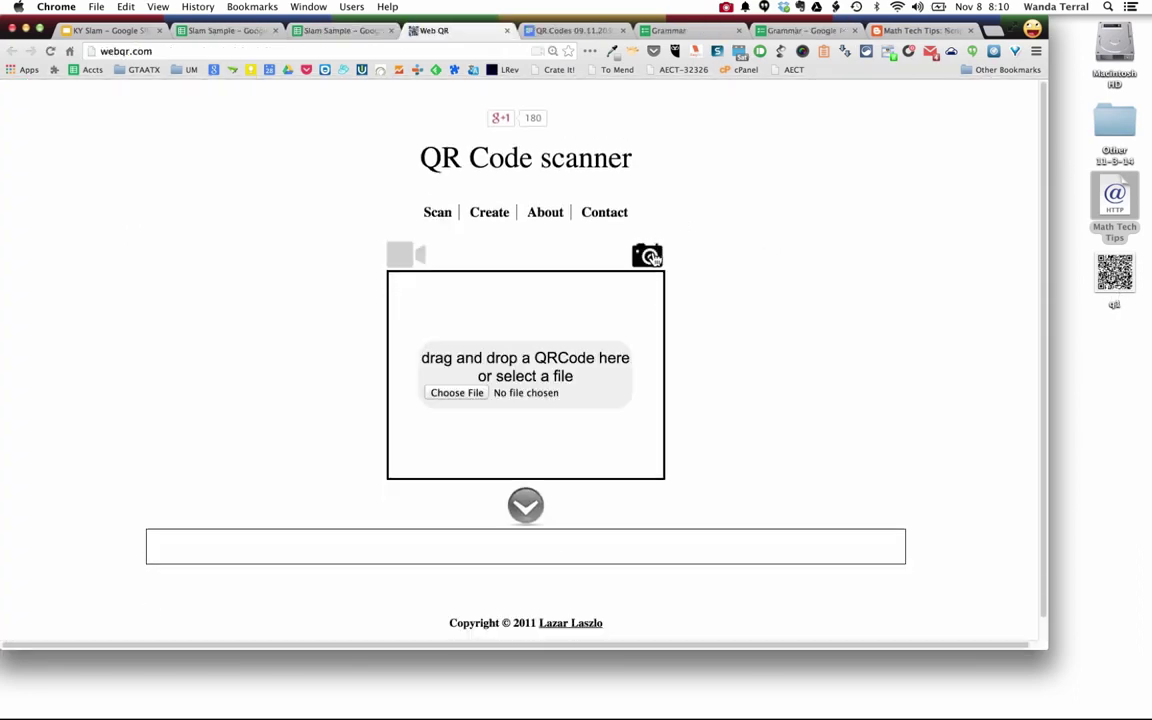
drag(1114, 271, 532, 378)
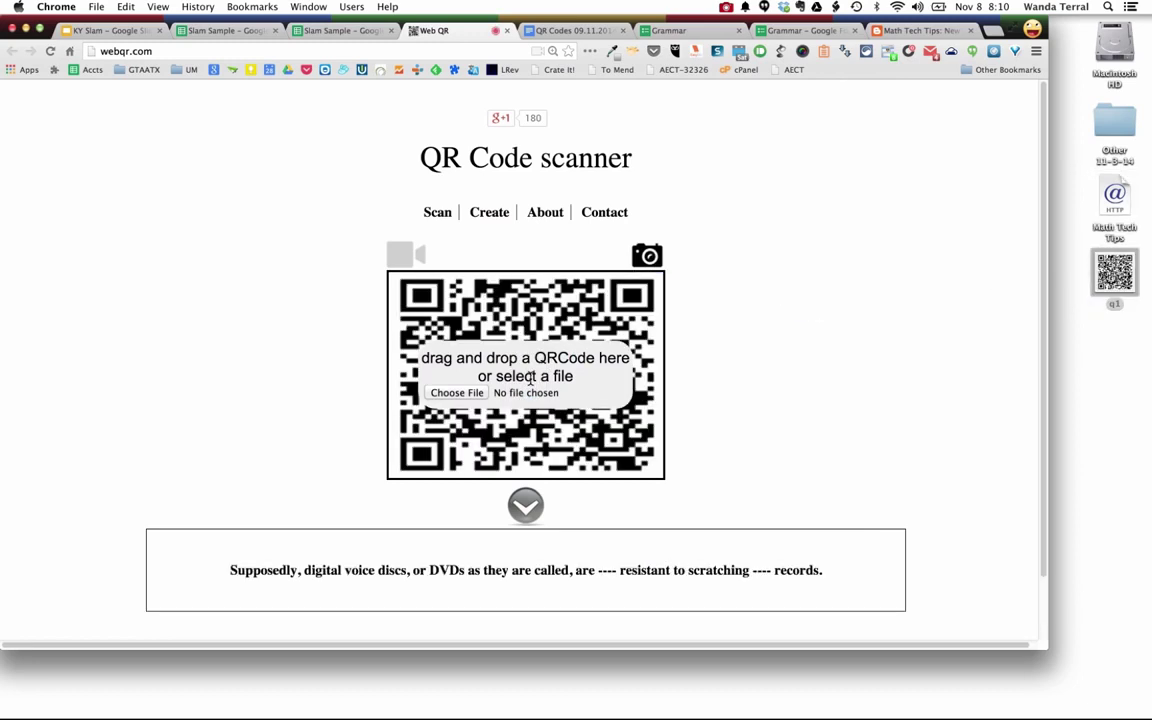
drag(229, 571, 838, 568)
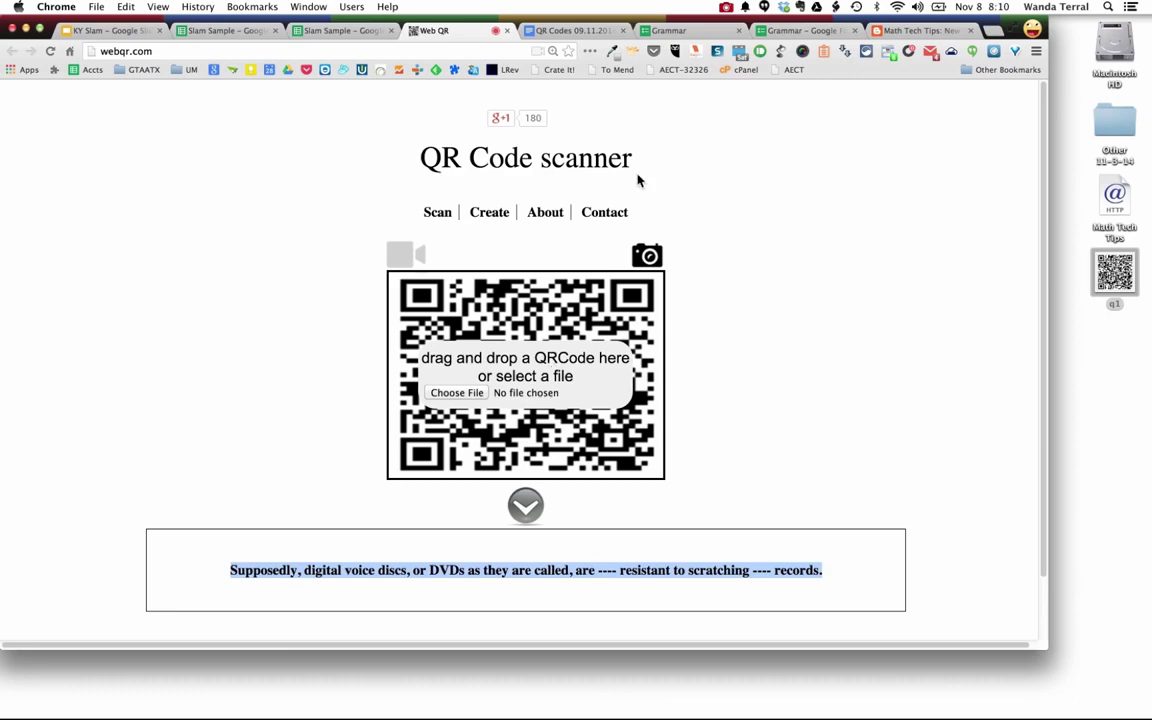
click(211, 30)
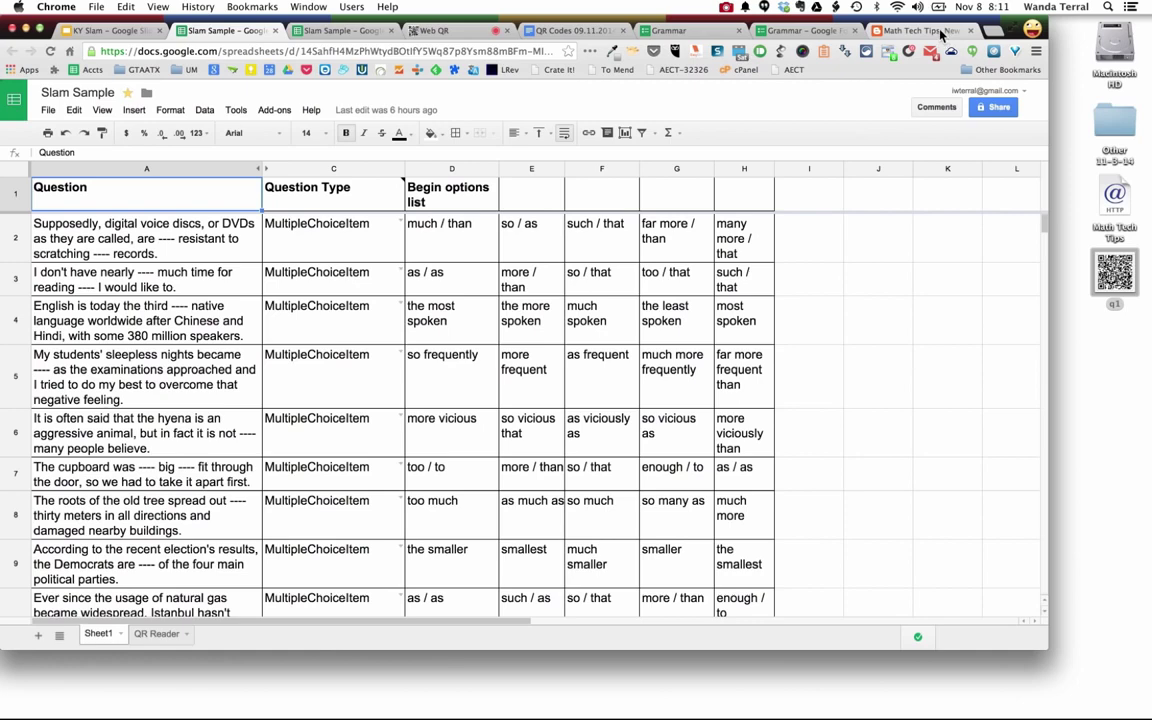
- Look over the Math Tech Tips blog post, then return to the KY Slam 'My Demo' slide
click(941, 35)
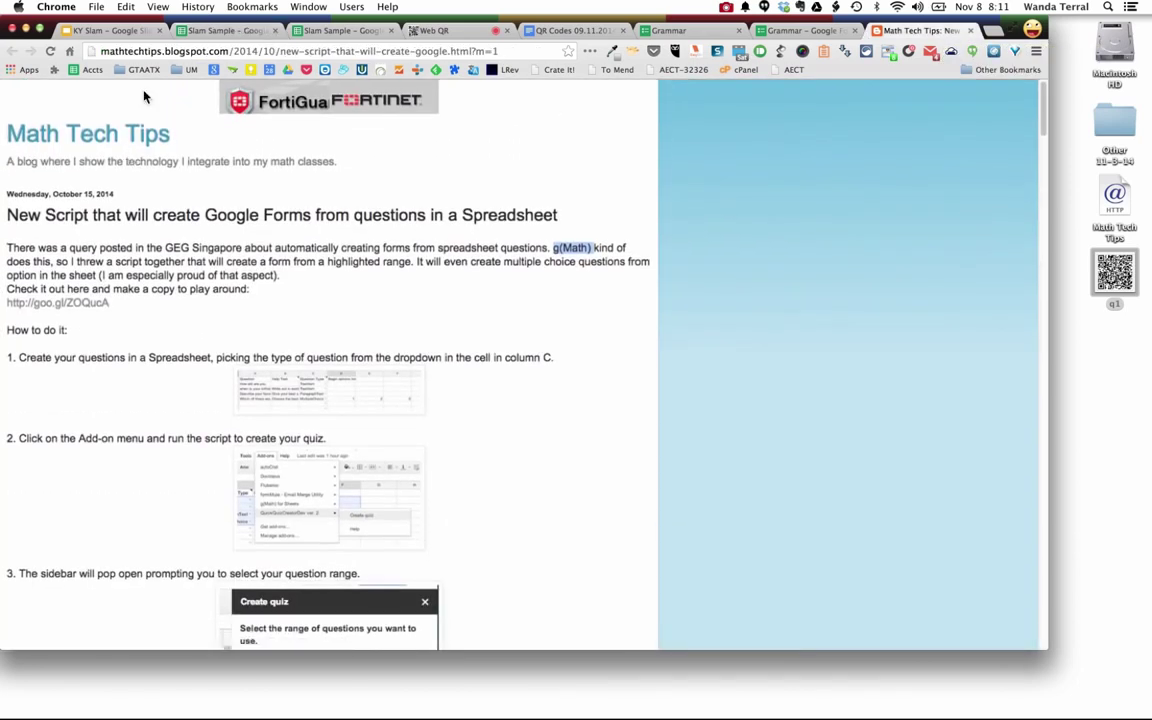
click(122, 33)
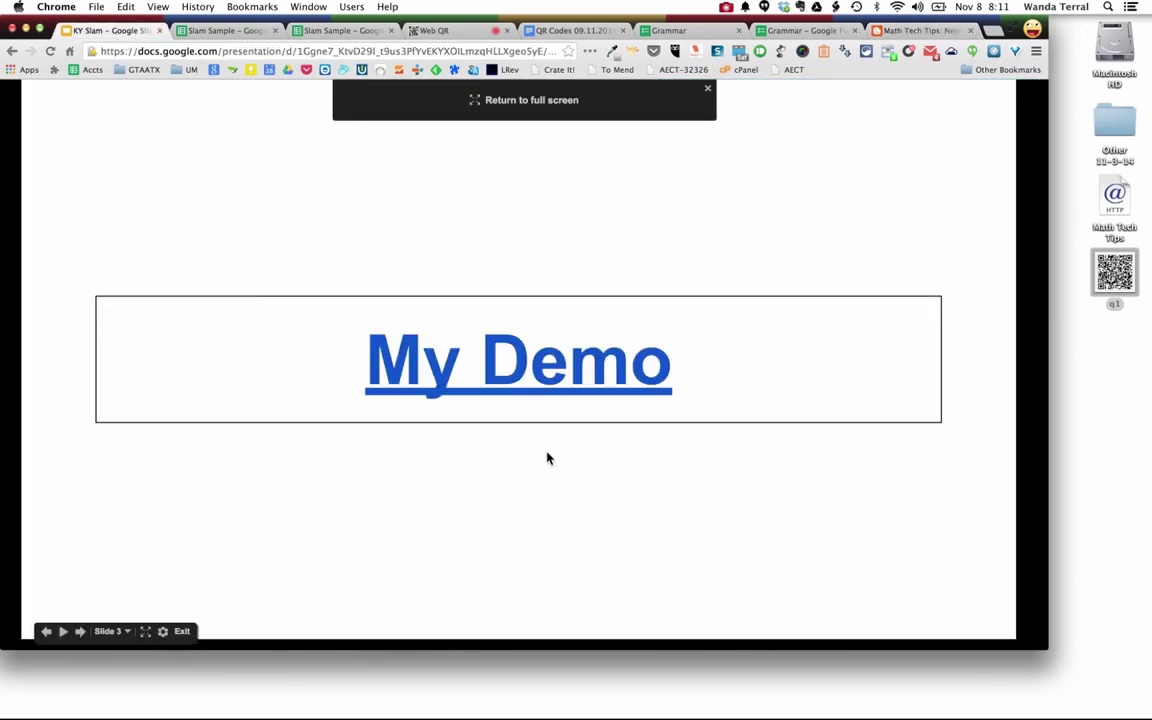
click(547, 458)
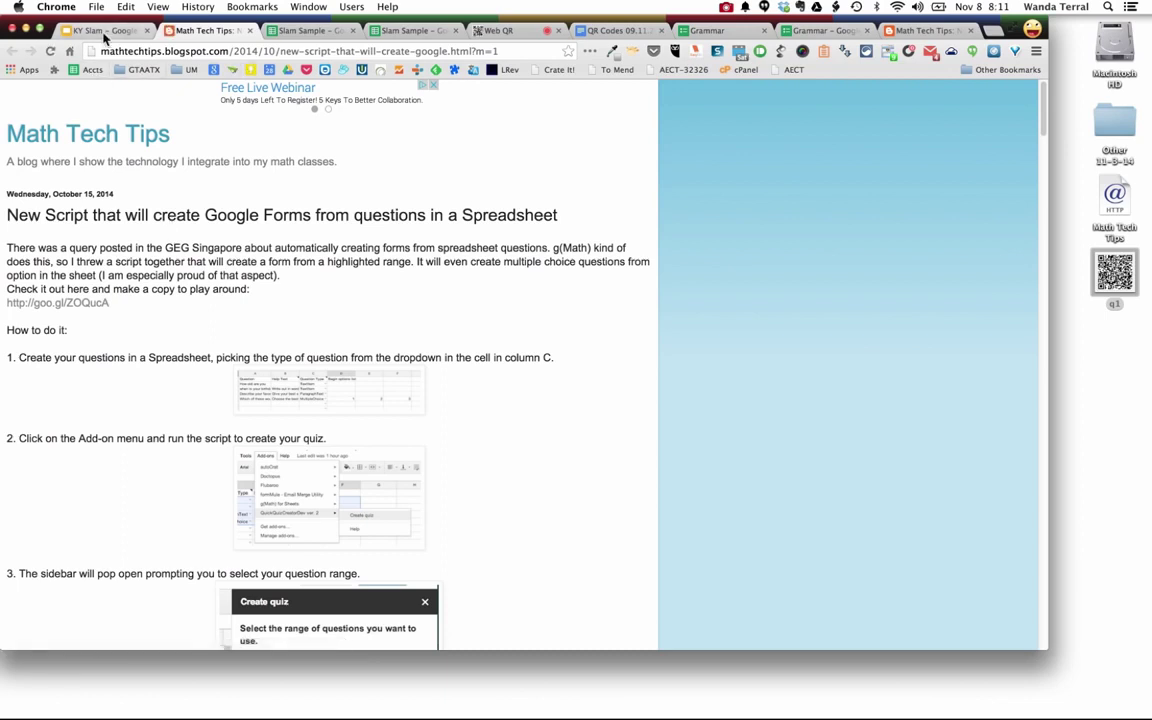
click(104, 31)
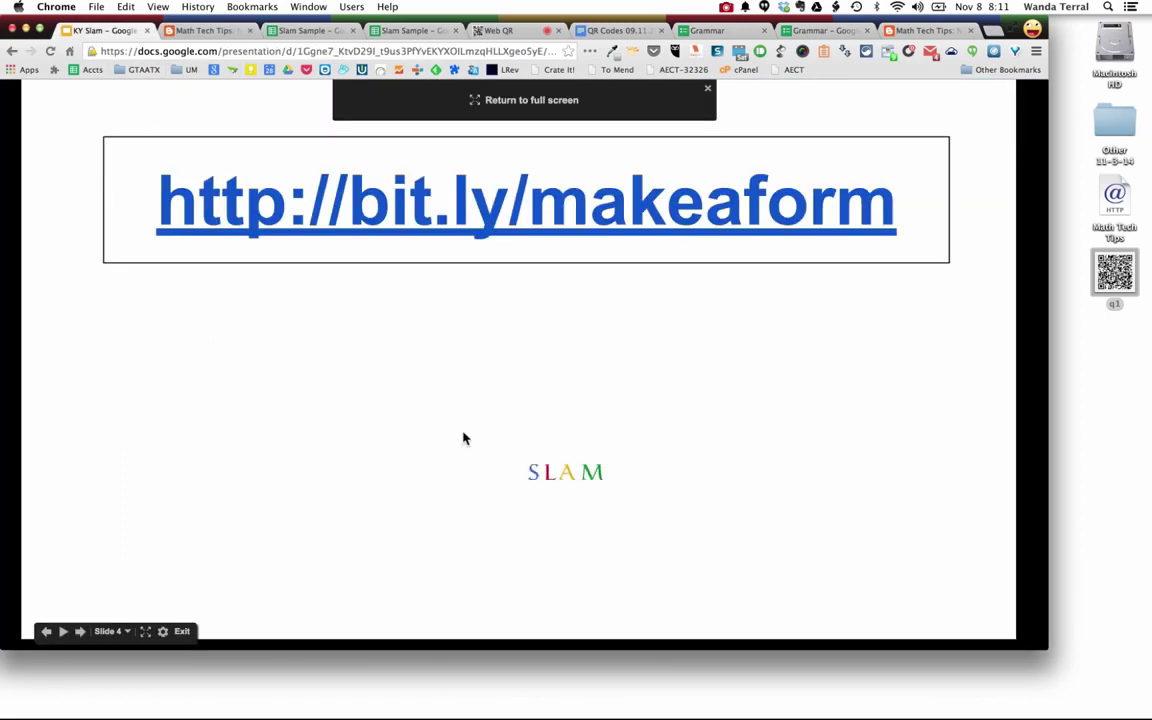